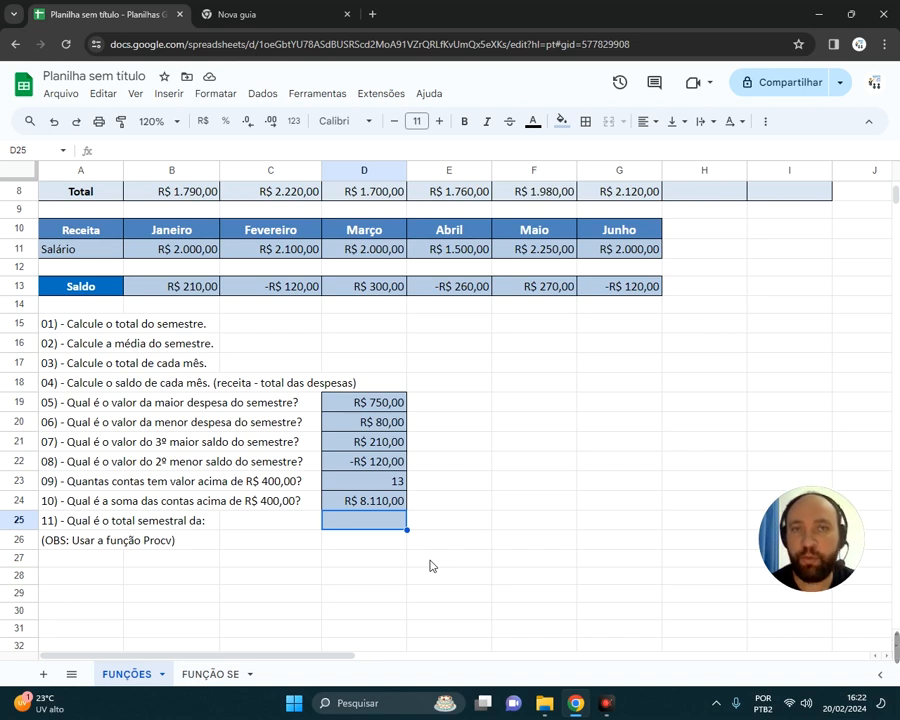
Step: Examine the semester expense table and question 11, including the cells C25 and D25 beside it
scroll(430, 566, up, 3)
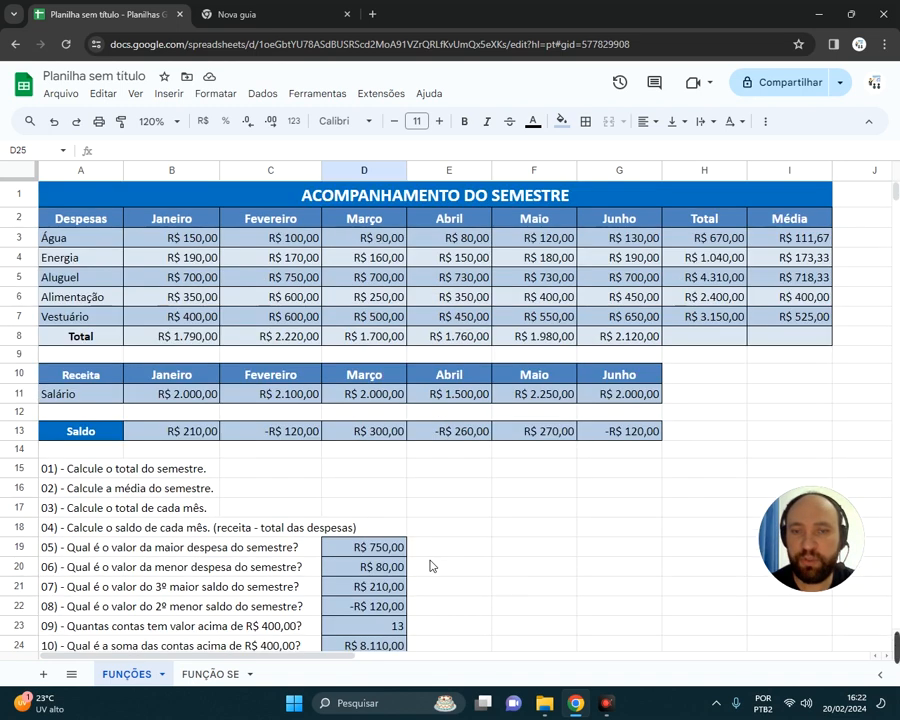
scroll(451, 490, down, 2)
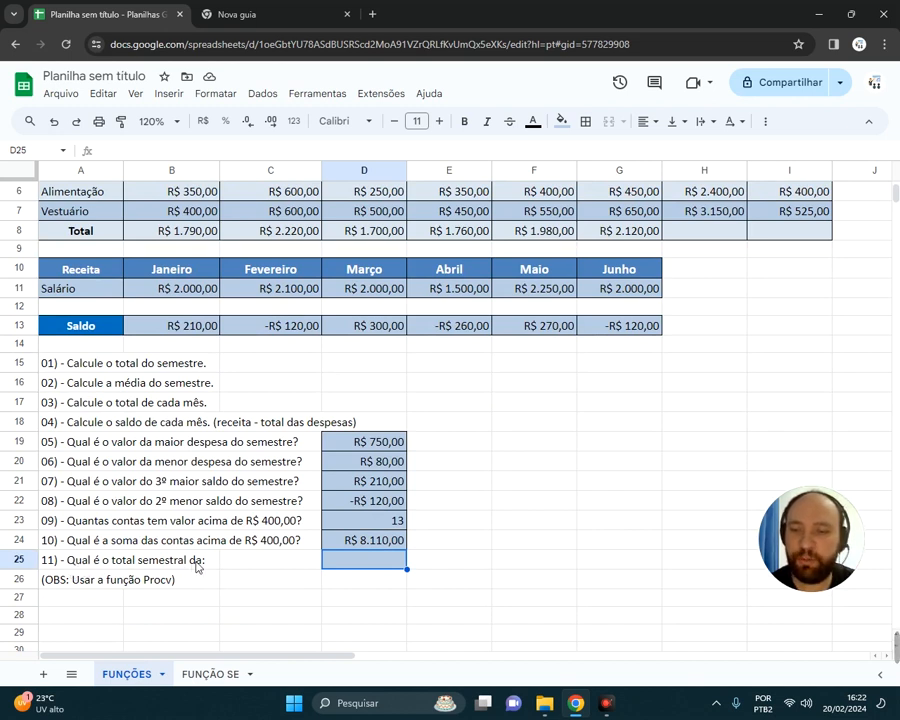
scroll(248, 567, up, 2)
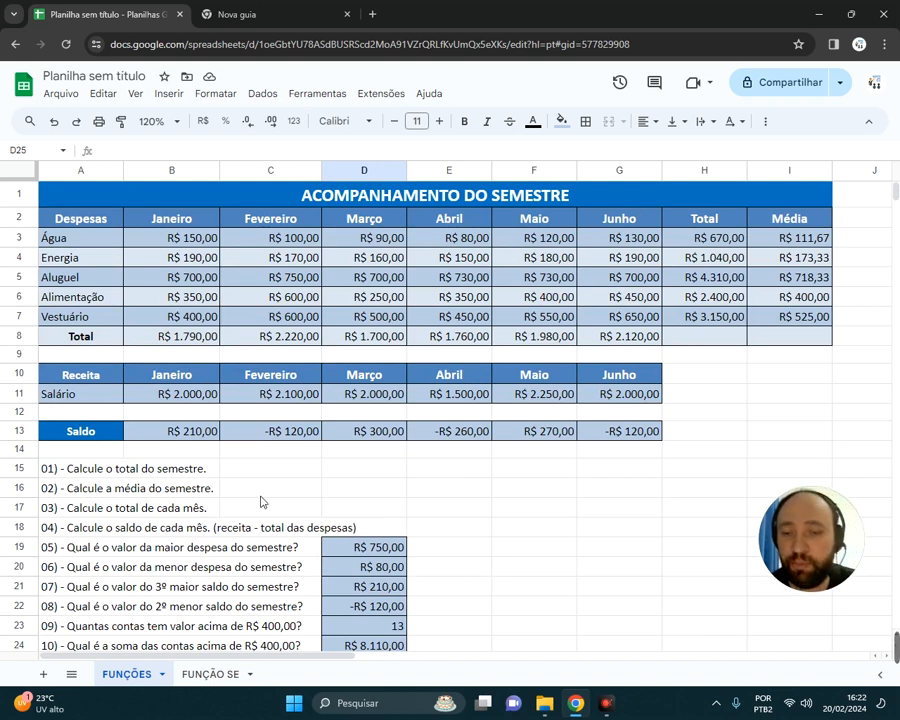
scroll(262, 510, down, 2)
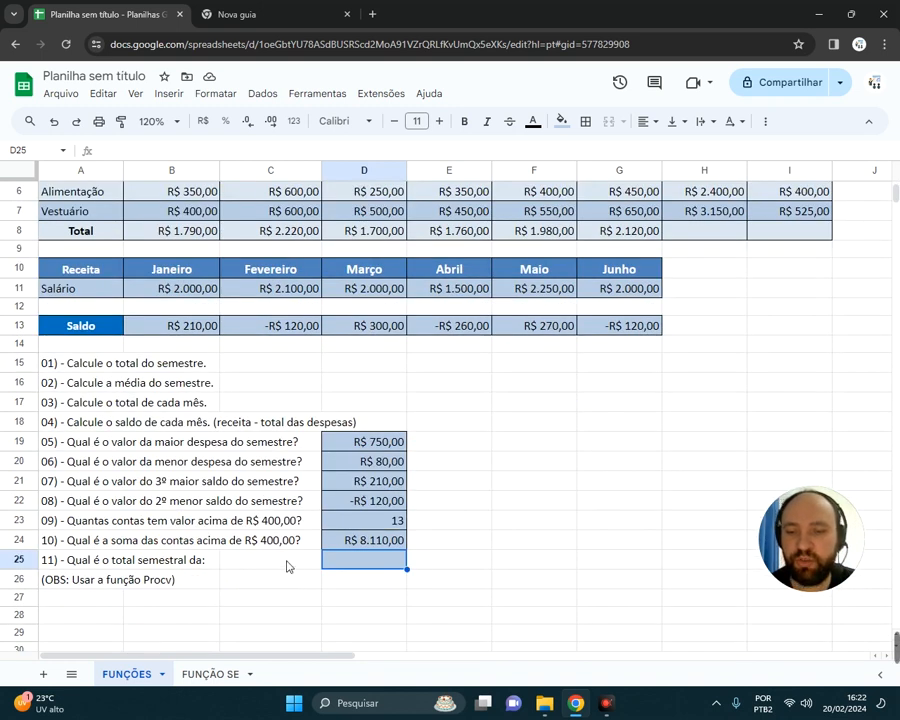
click(287, 566)
click(287, 566)
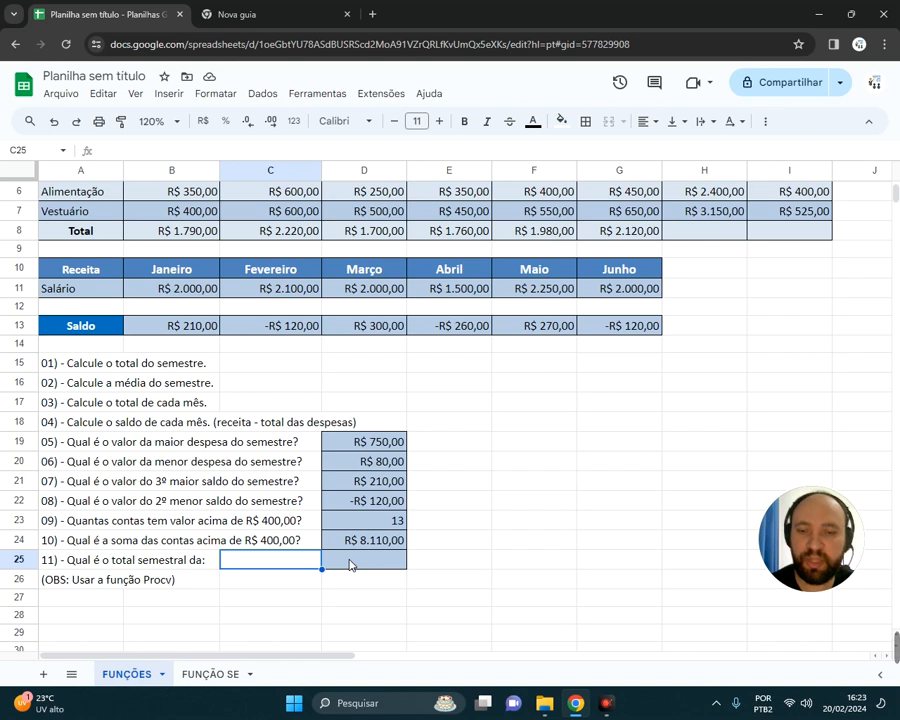
click(349, 565)
scroll(349, 566, up, 2)
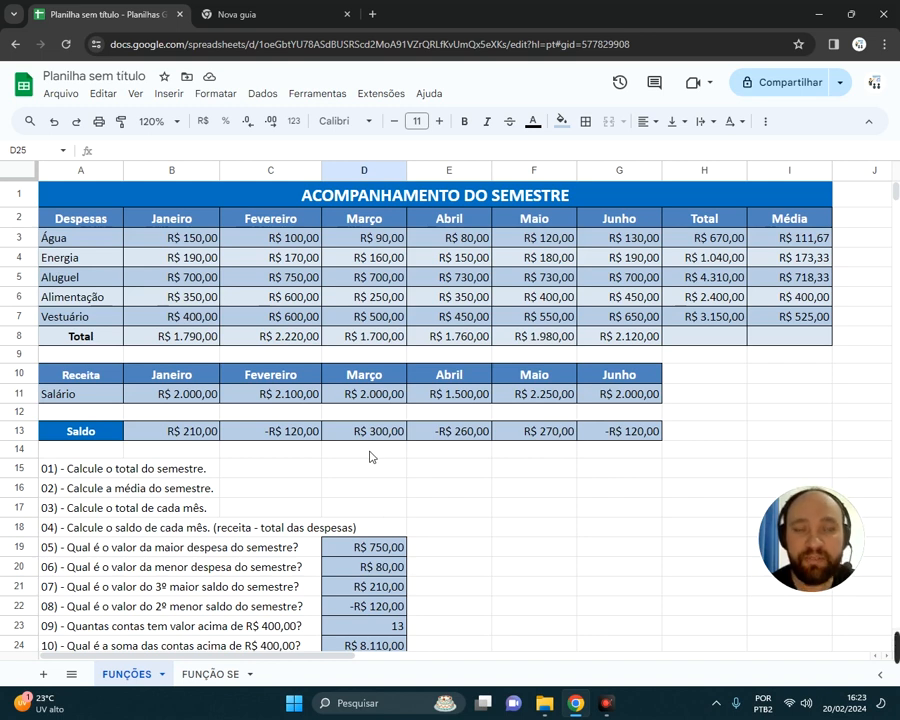
scroll(366, 446, down, 1)
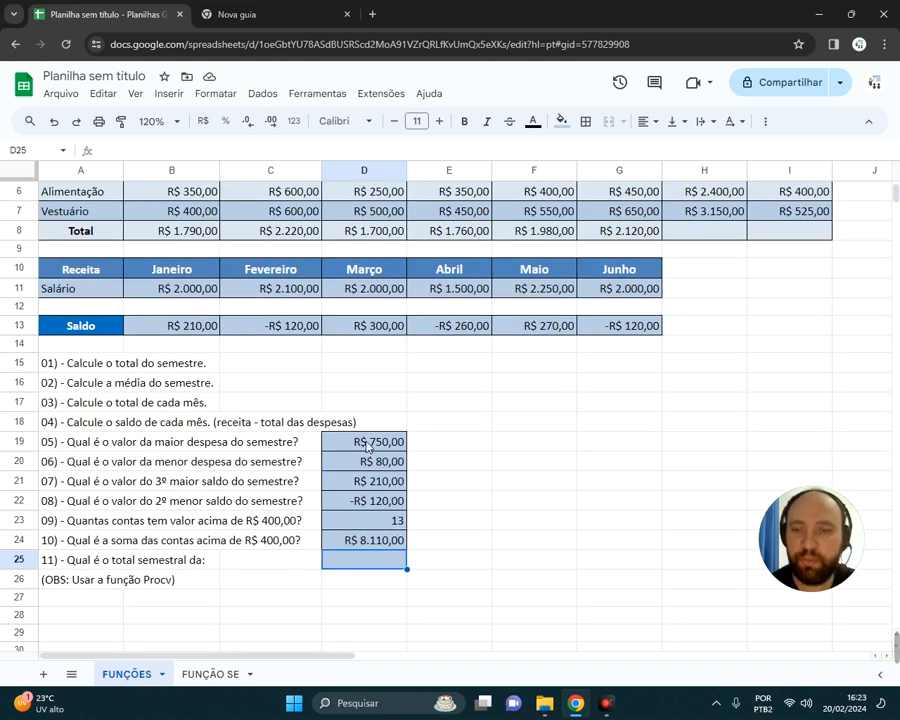
Step: Add a data validation rule to cell C25 with the criterion "Menu suspenso (de um intervalo)"
click(256, 566)
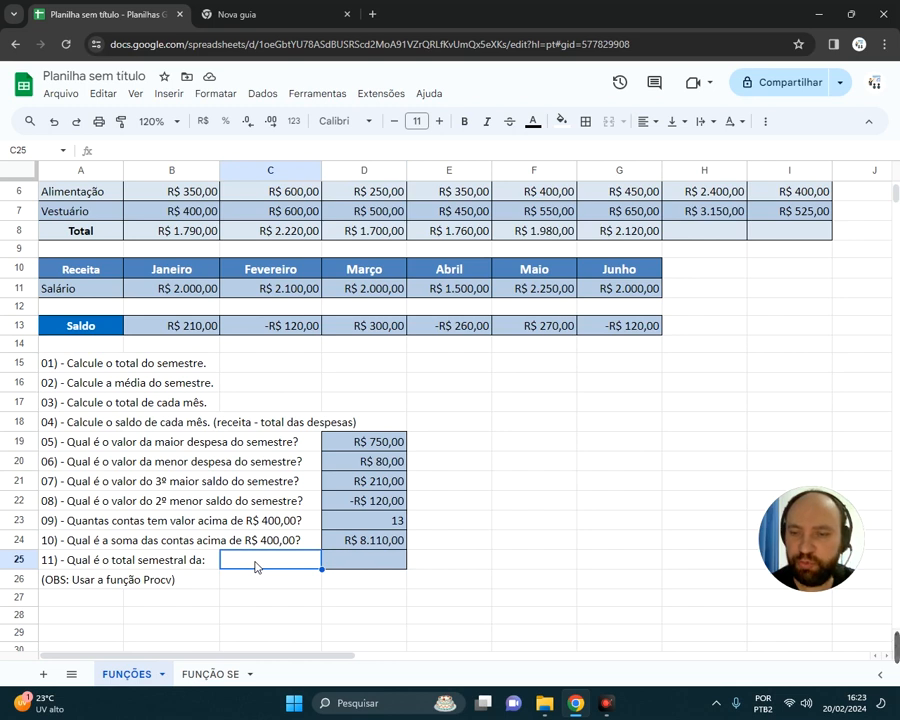
scroll(300, 566, up, 2)
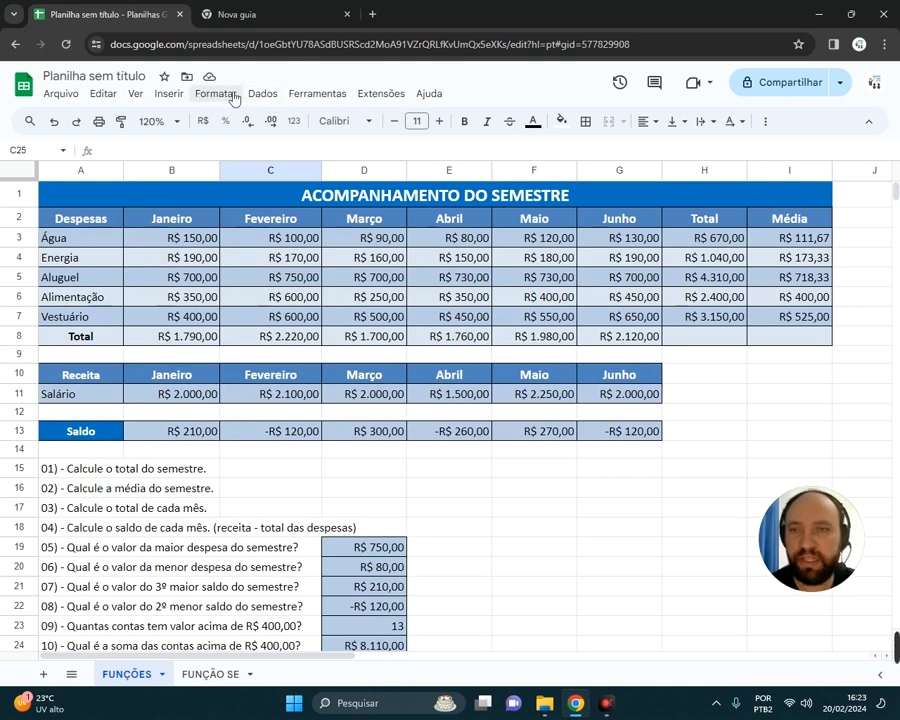
click(266, 97)
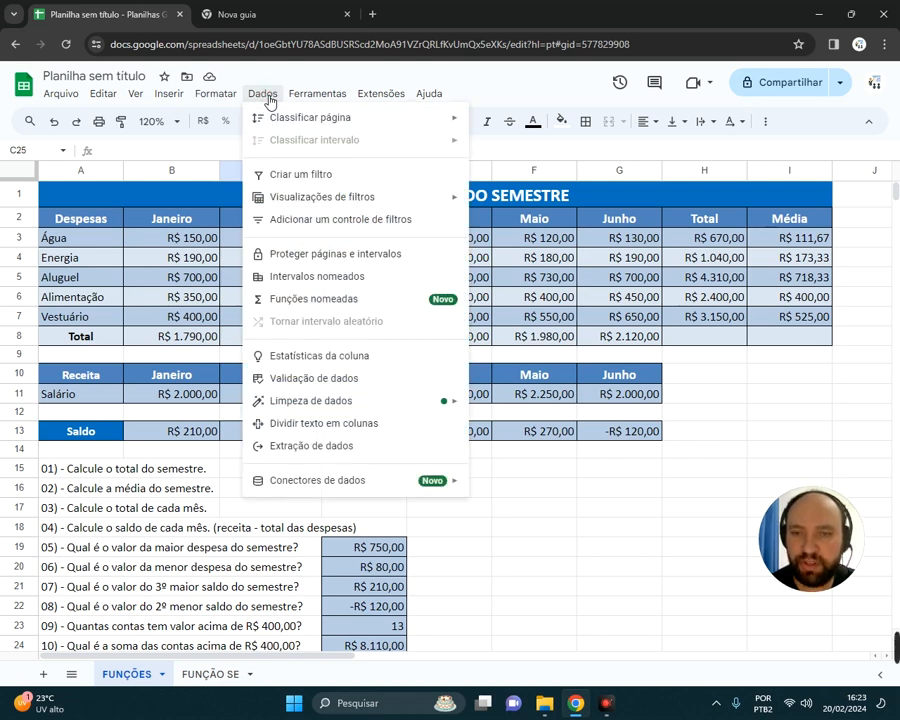
click(351, 389)
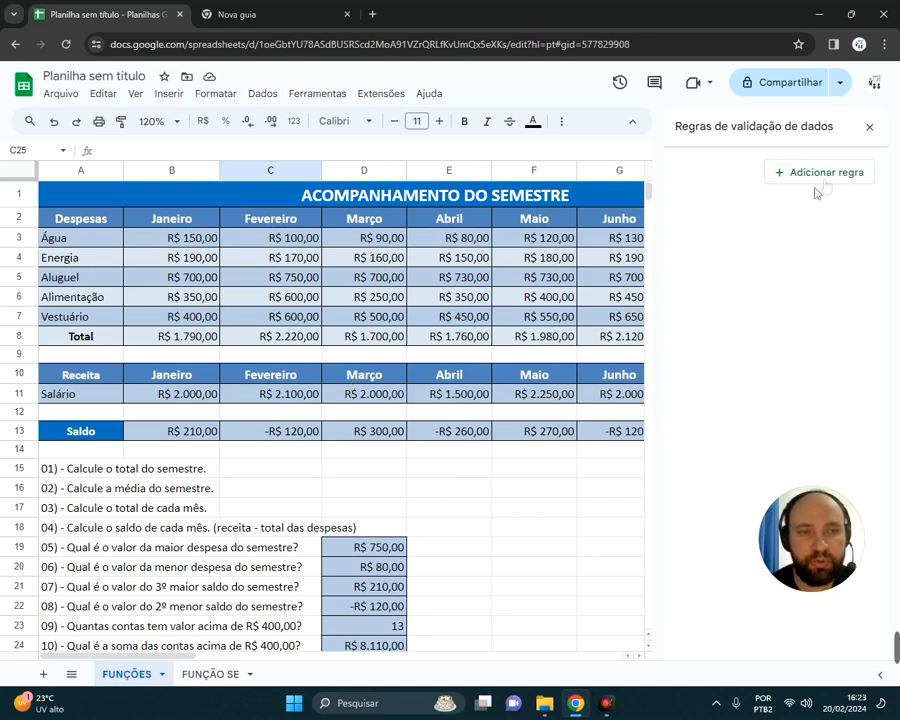
click(852, 173)
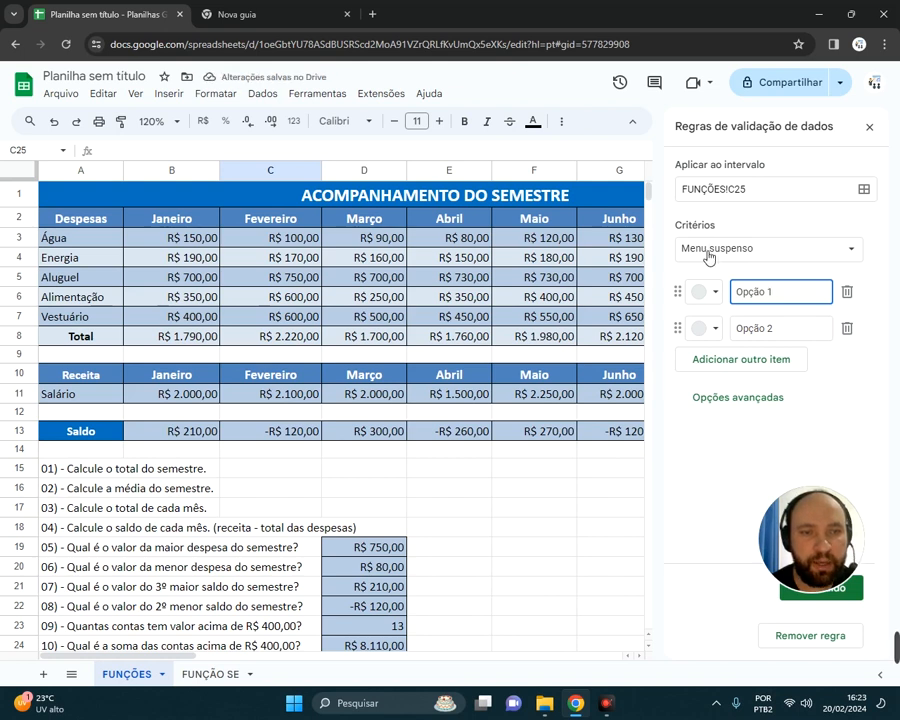
click(763, 254)
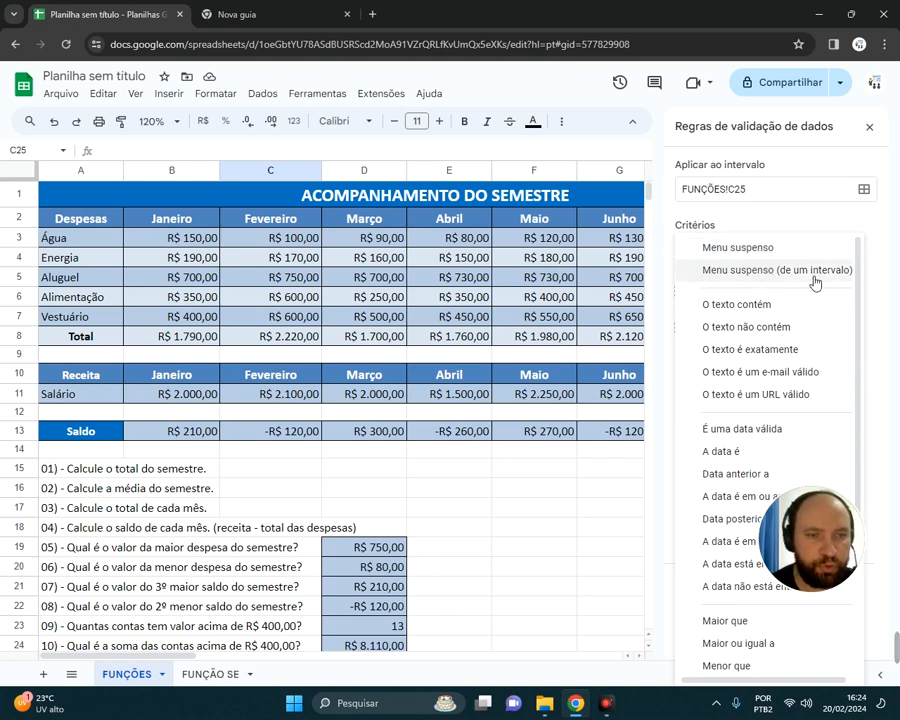
click(813, 274)
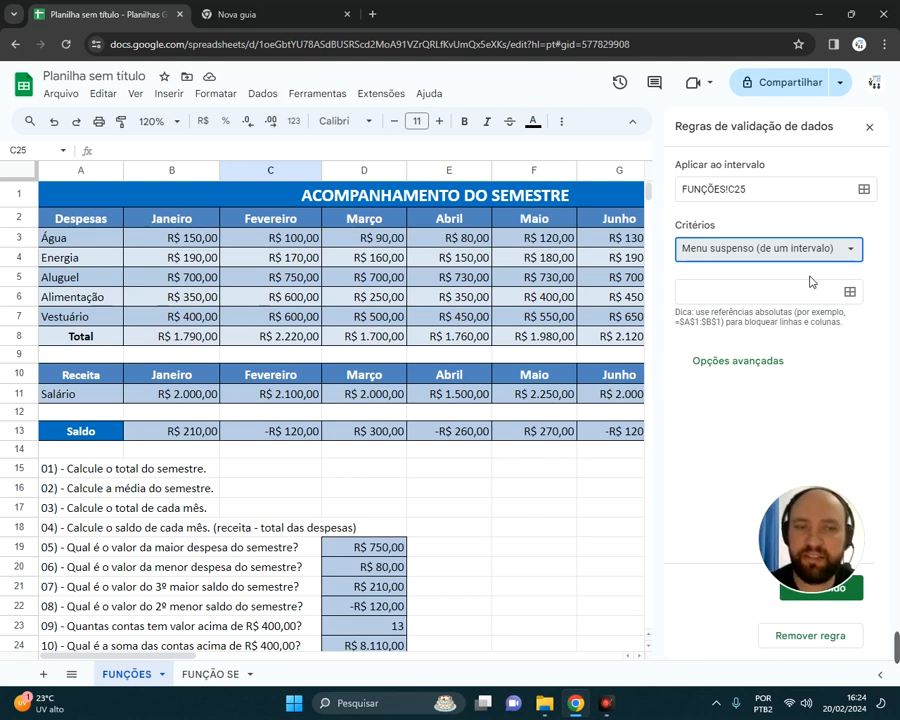
Step: Set the dropdown's source range to the expense names in FUNÇÕES!A3:A7, save the rule and close the validation rules
click(718, 294)
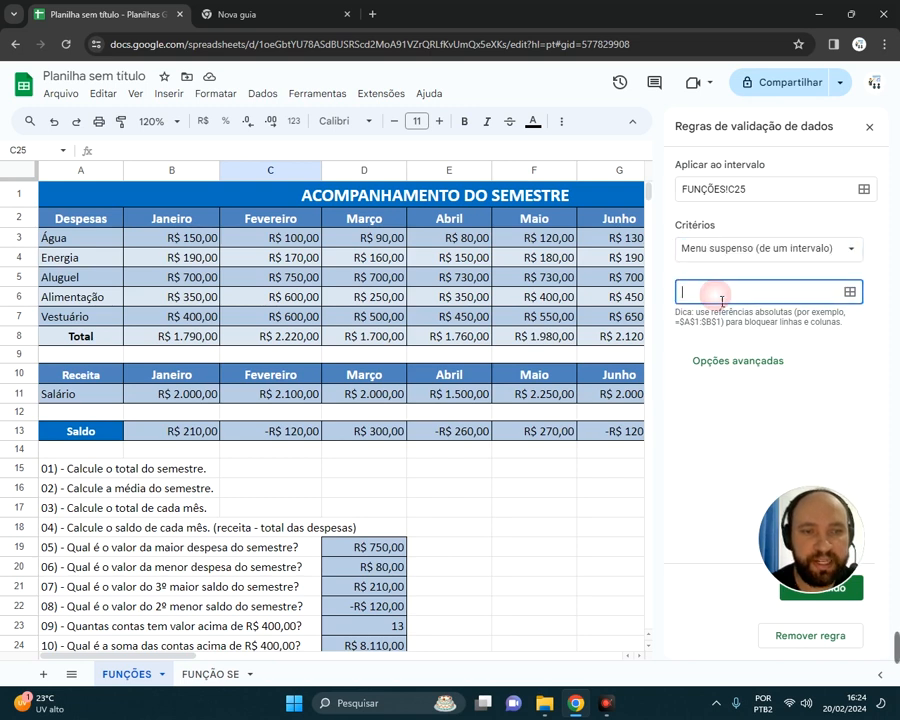
click(851, 293)
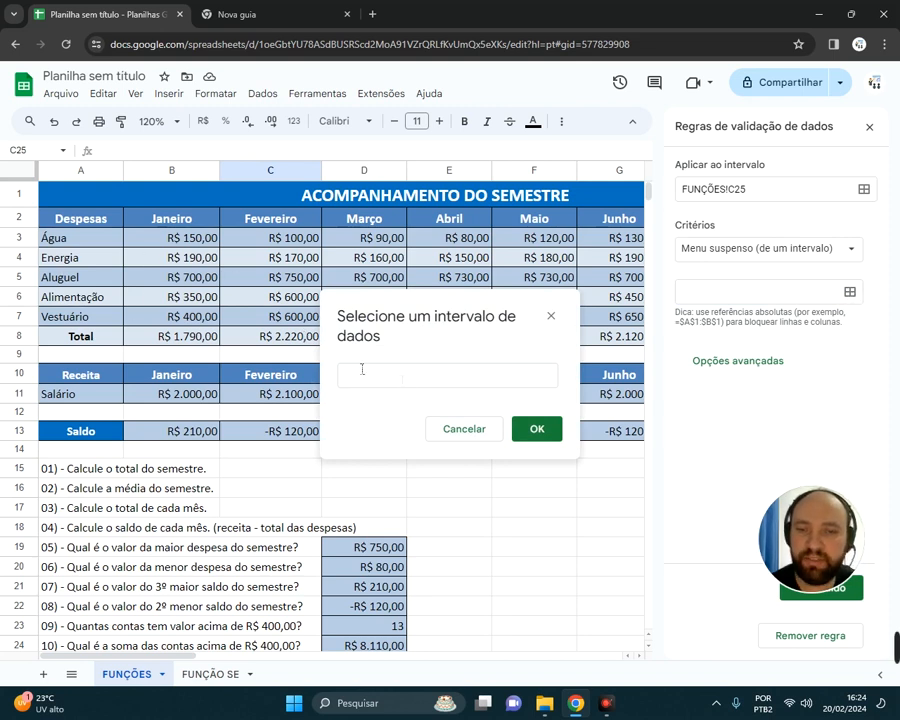
drag(82, 239, 87, 321)
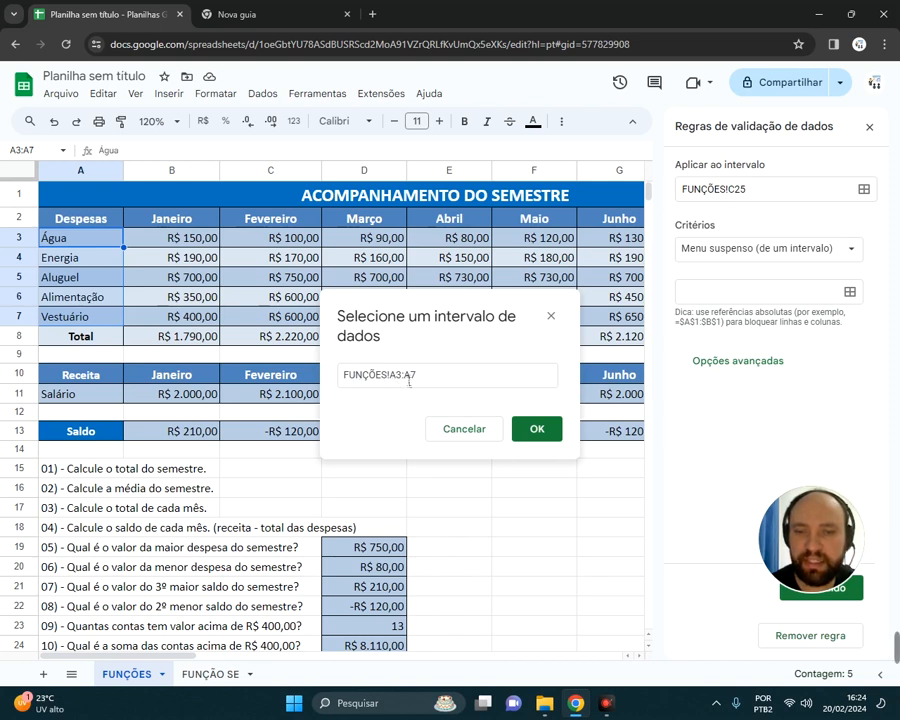
text(,)
key(BackSpace)
click(551, 435)
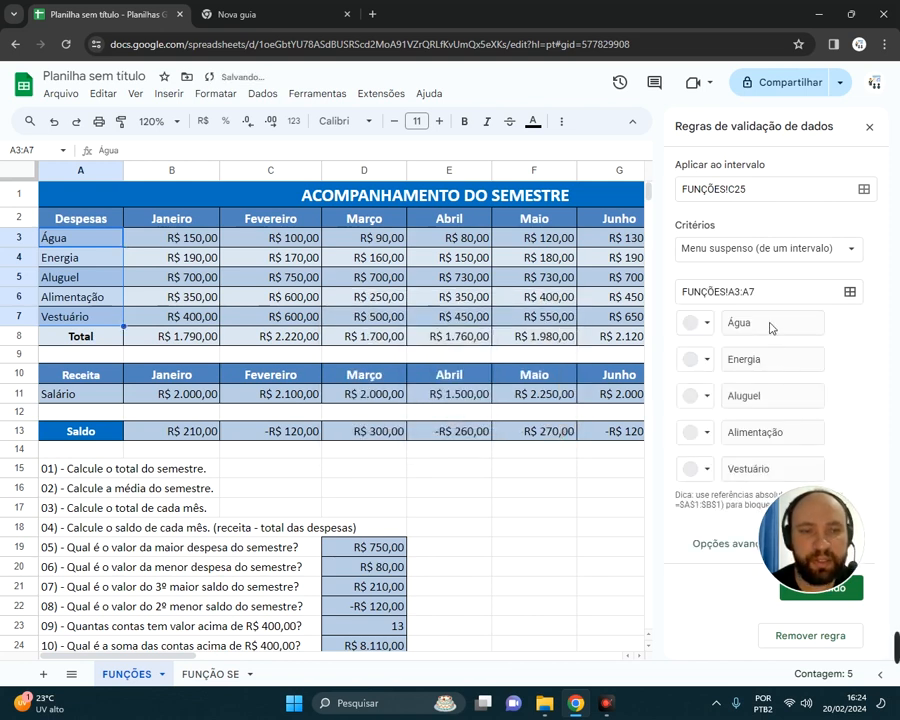
drag(808, 537, 554, 544)
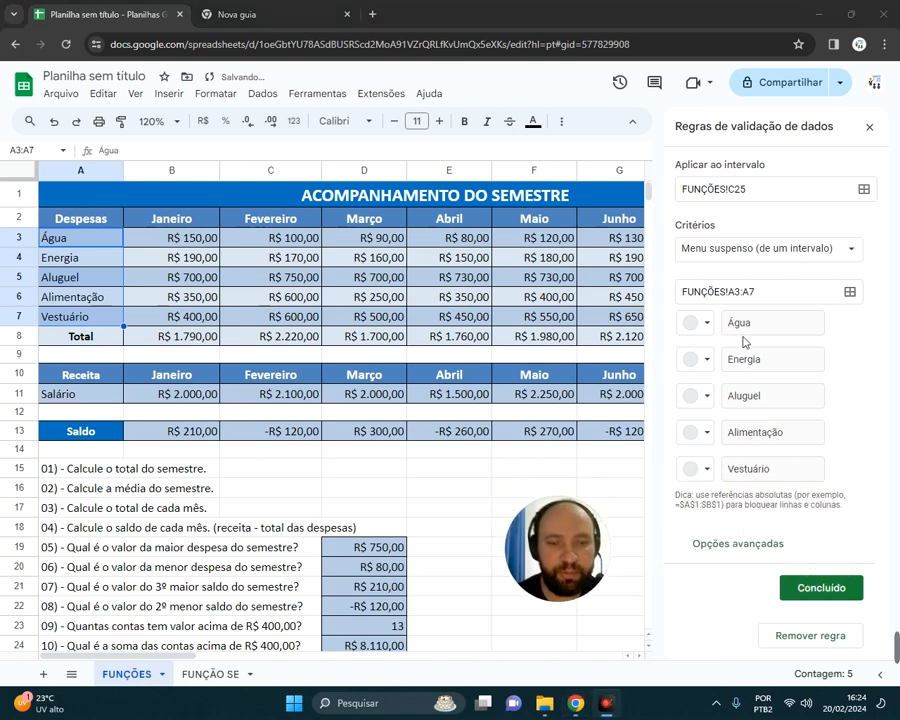
click(838, 594)
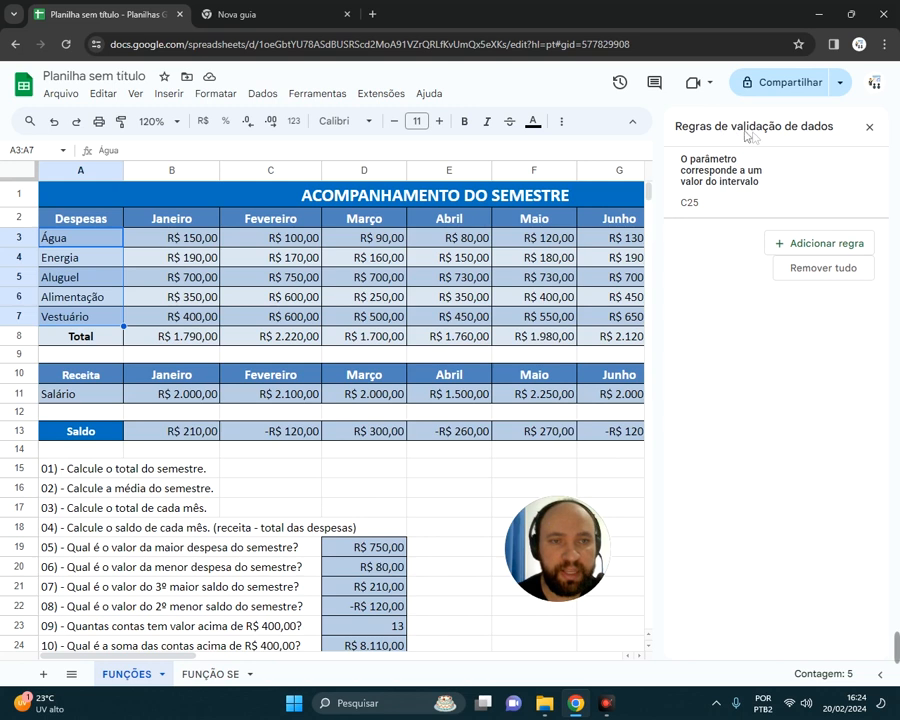
click(869, 128)
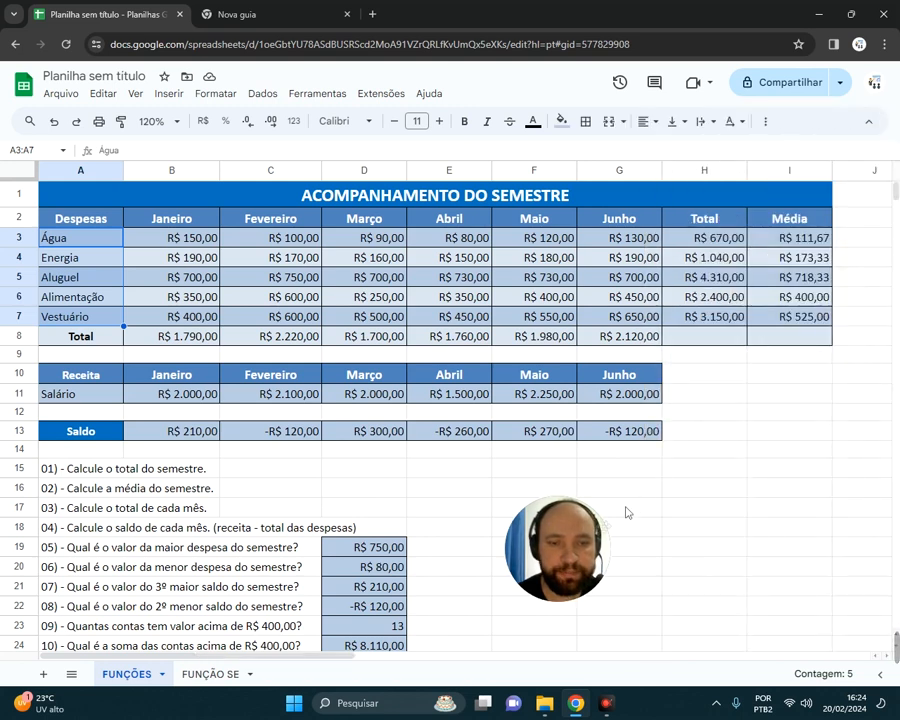
Step: Choose Alimentação from the dropdown list in cell C25
click(426, 526)
scroll(427, 527, down, 2)
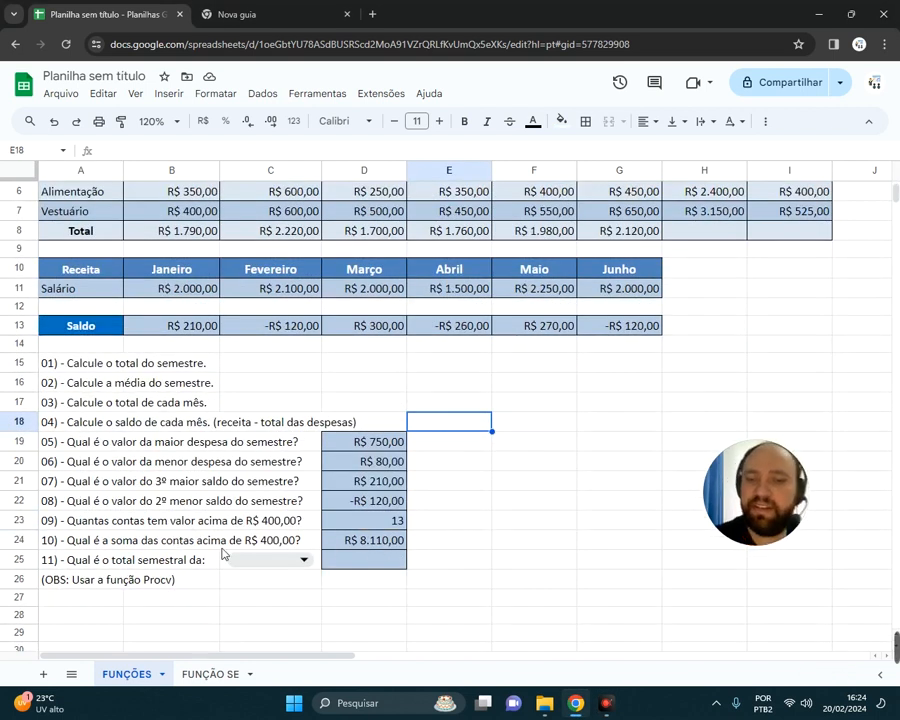
click(304, 560)
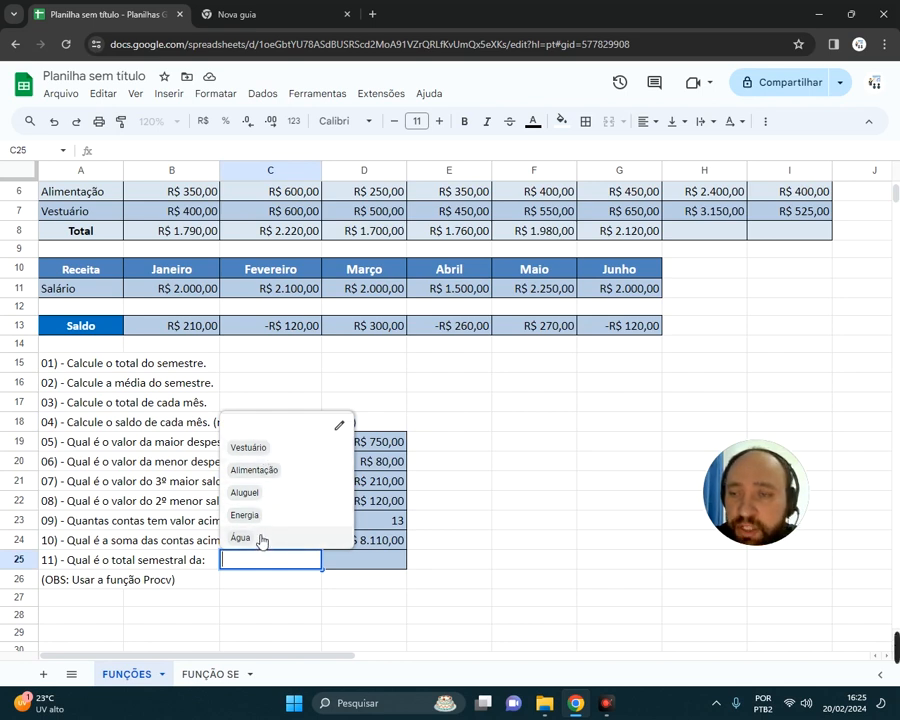
click(265, 472)
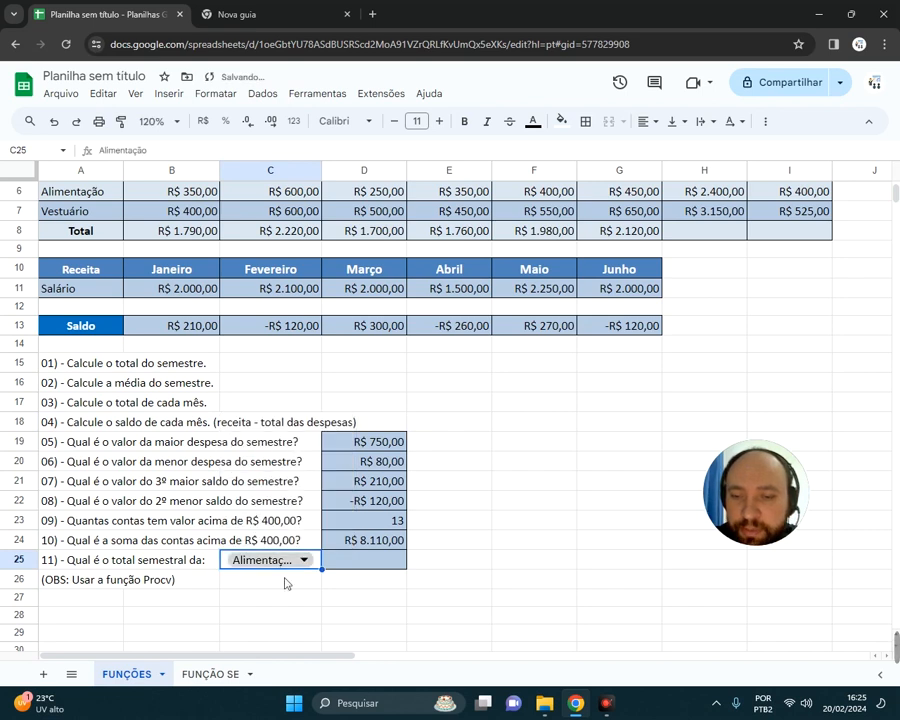
Step: Start a PROCV formula in cell D25 with the expense dropdown cell C25 as the search key
click(348, 565)
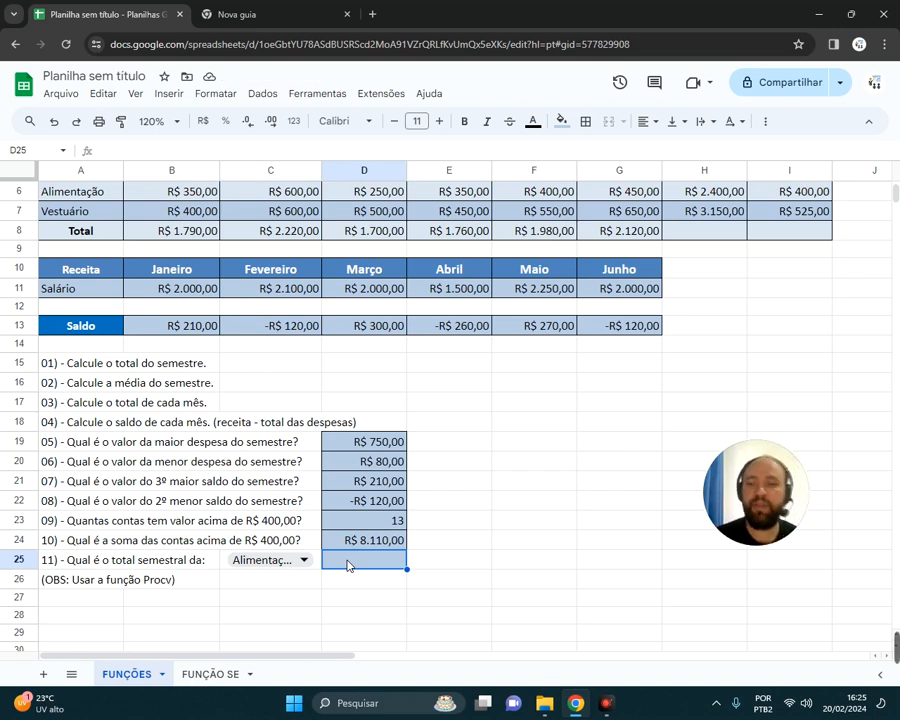
scroll(416, 527, up, 2)
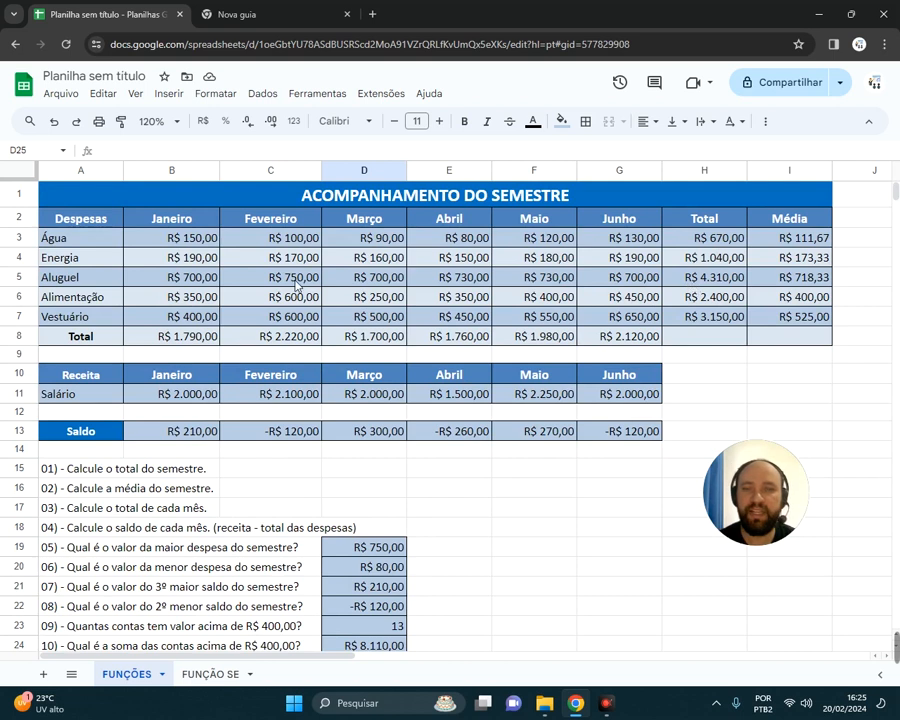
scroll(294, 519, down, 2)
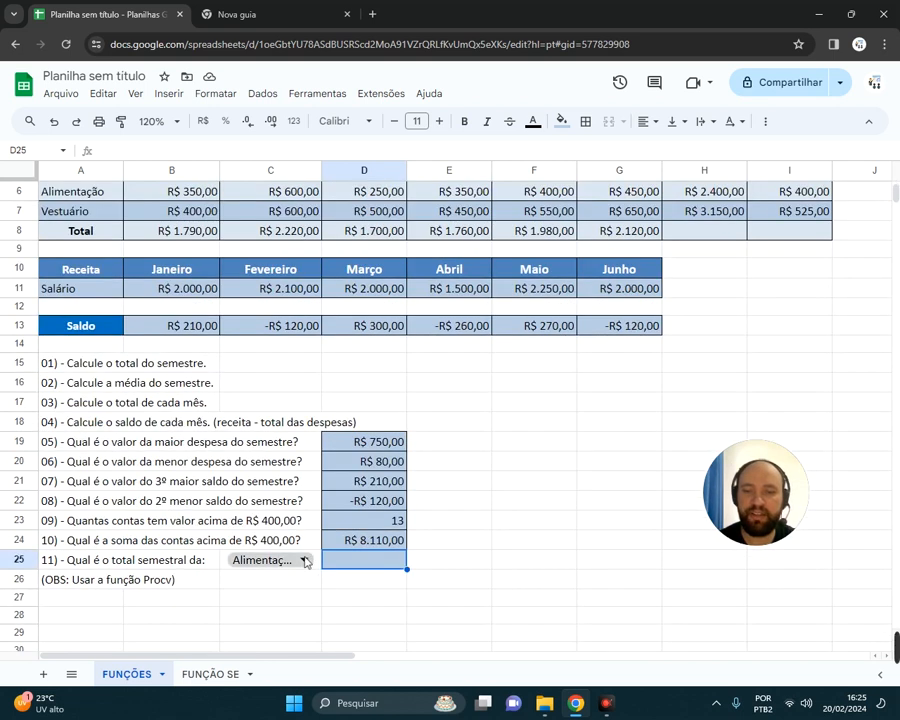
scroll(402, 488, up, 2)
scroll(402, 488, down, 2)
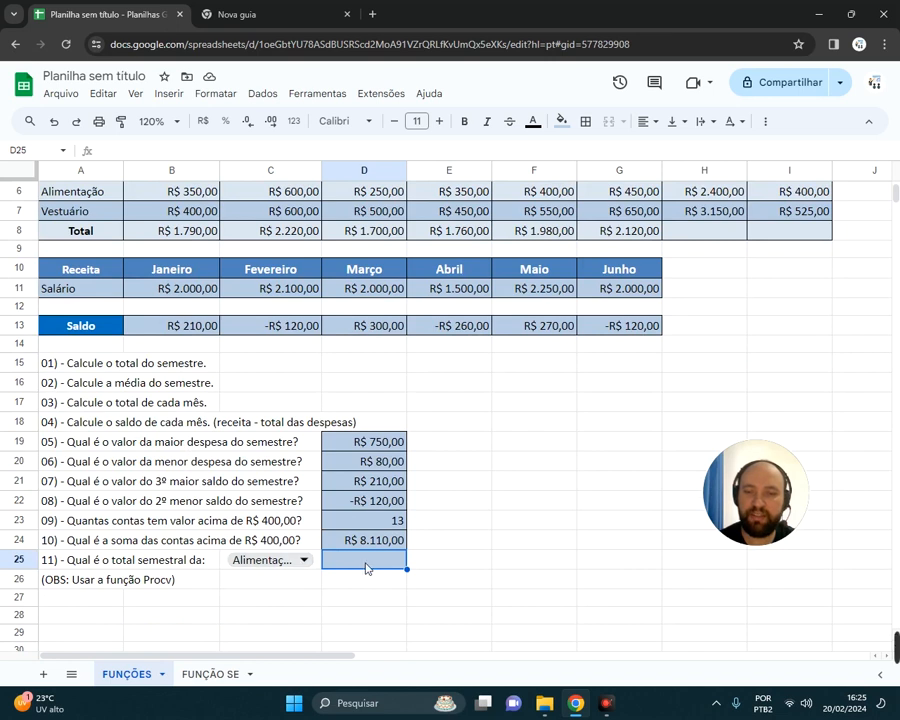
scroll(366, 568, up, 2)
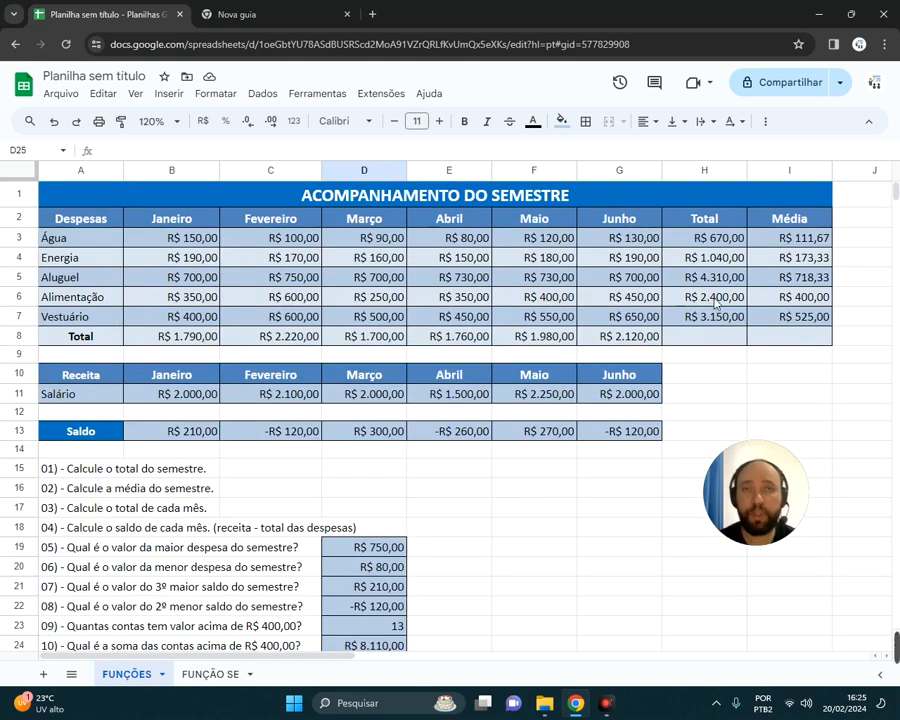
scroll(560, 425, down, 2)
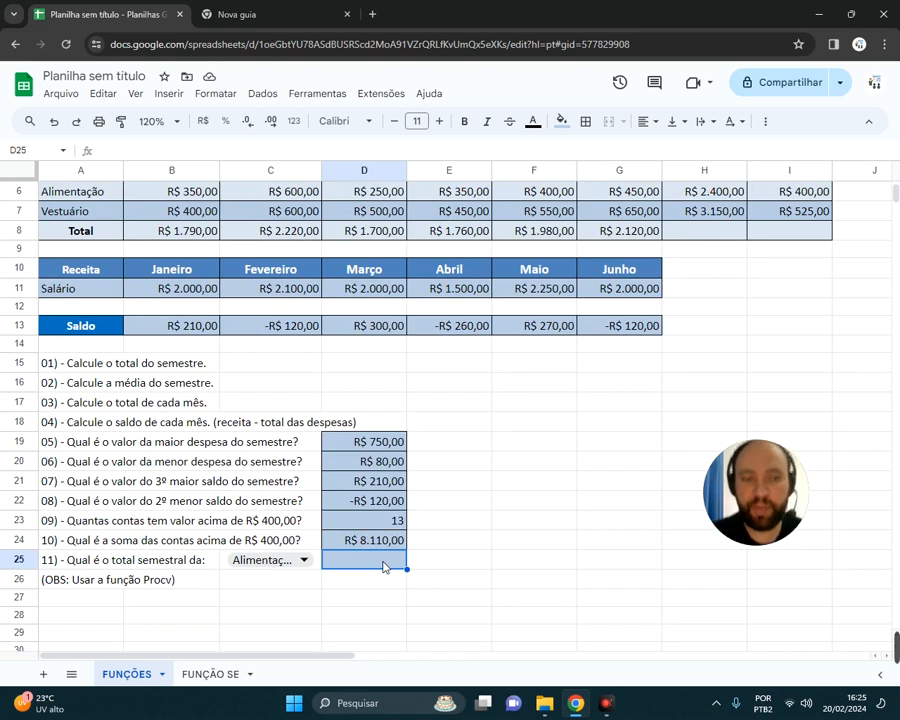
text(=PROCV()
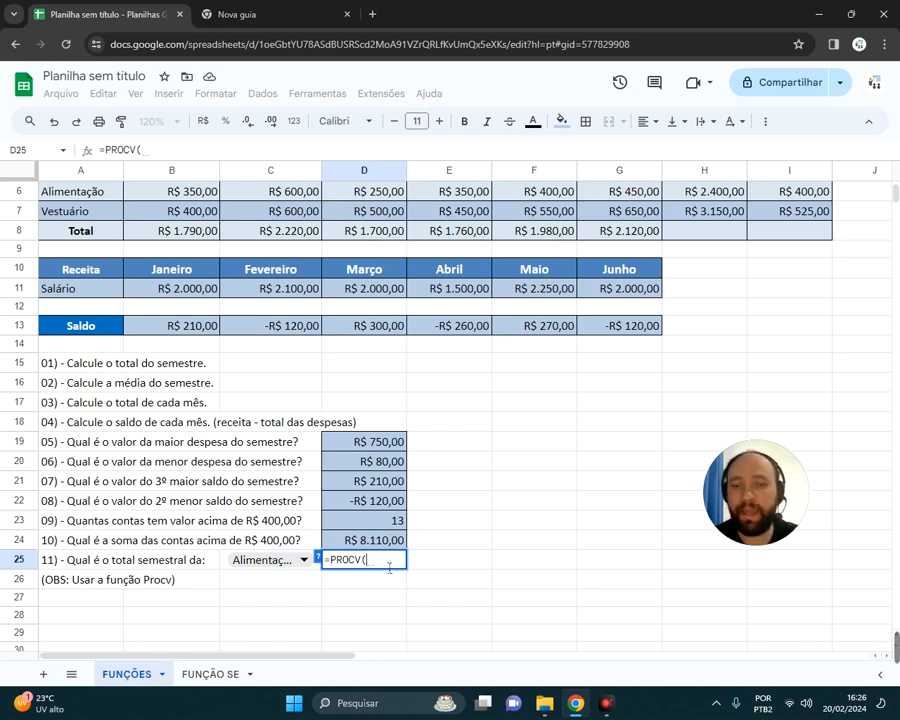
click(318, 570)
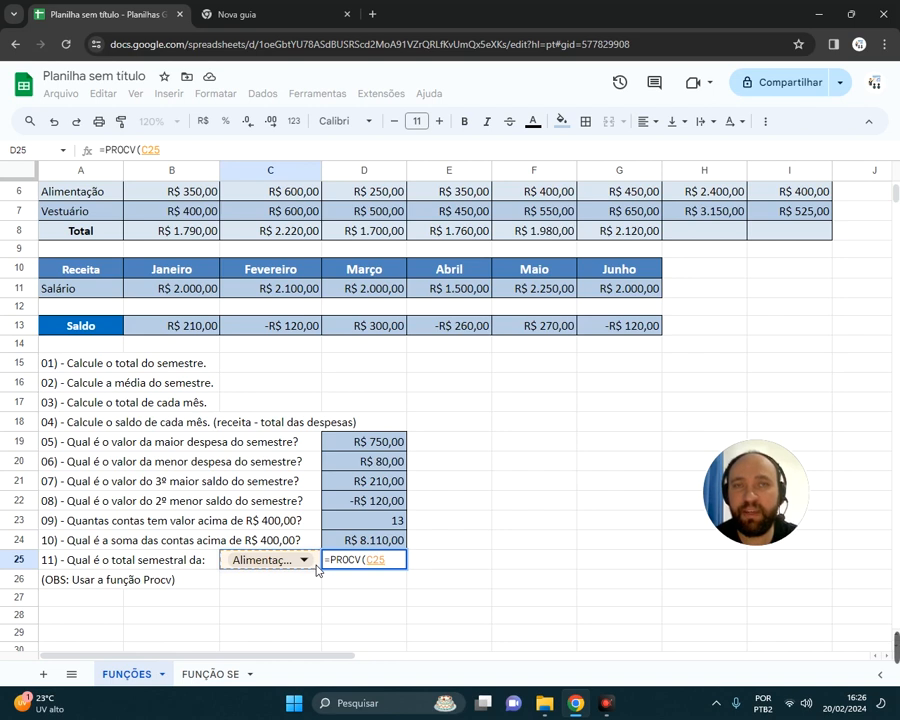
text(;)
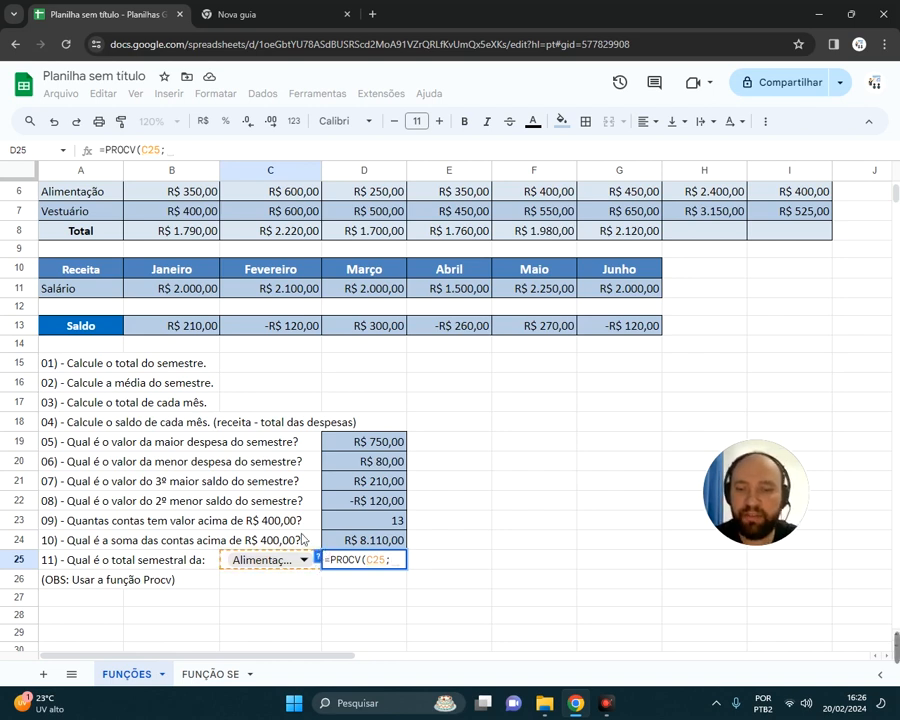
Step: Give the PROCV formula the expense table A2:H7 as its search range and 8 as its column index
scroll(314, 503, up, 2)
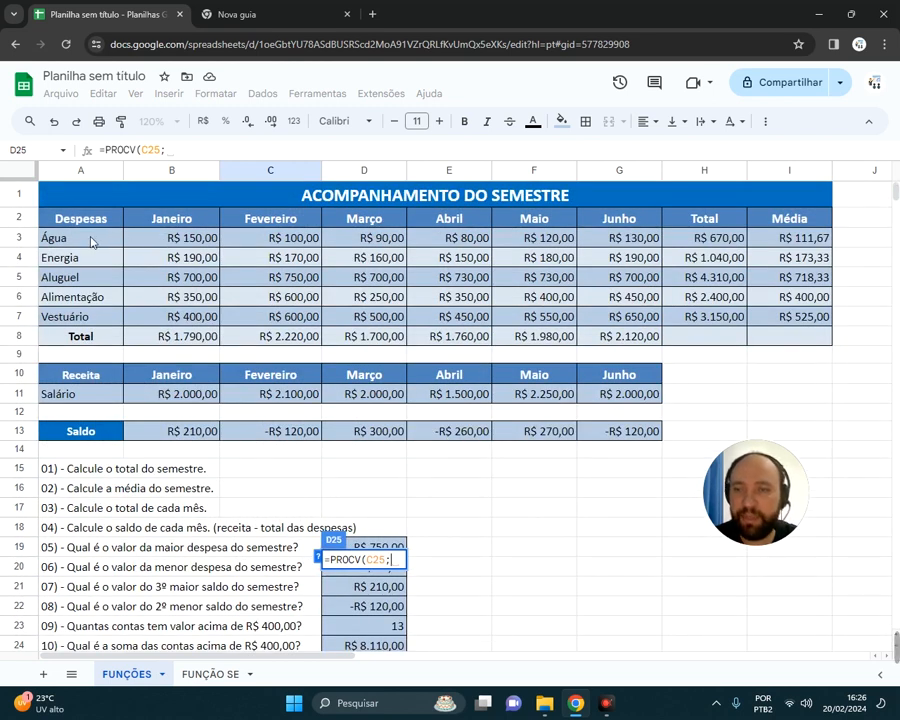
drag(91, 224, 723, 317)
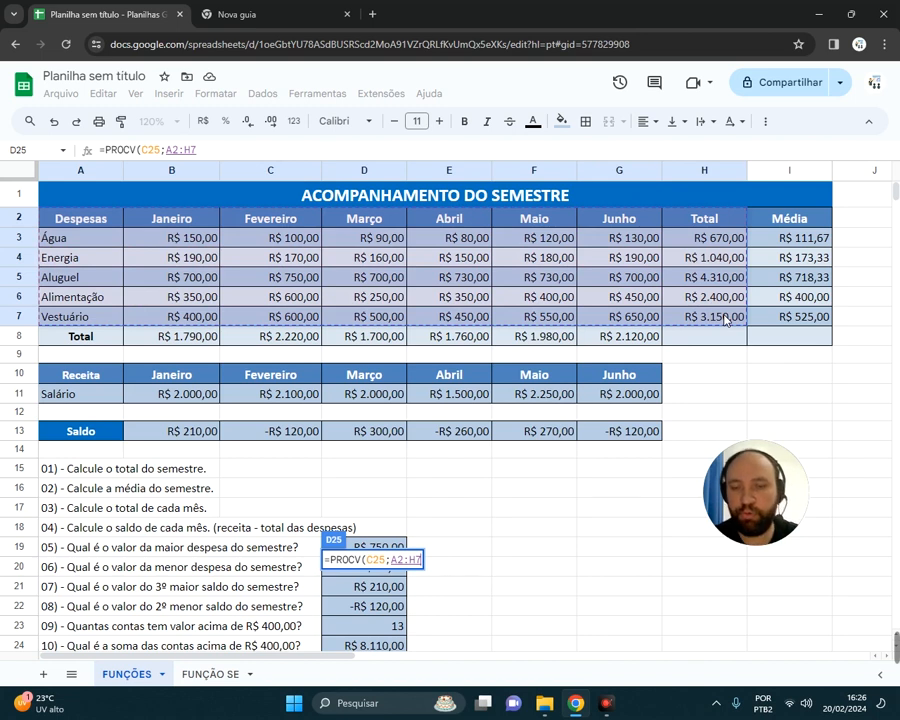
text(;)
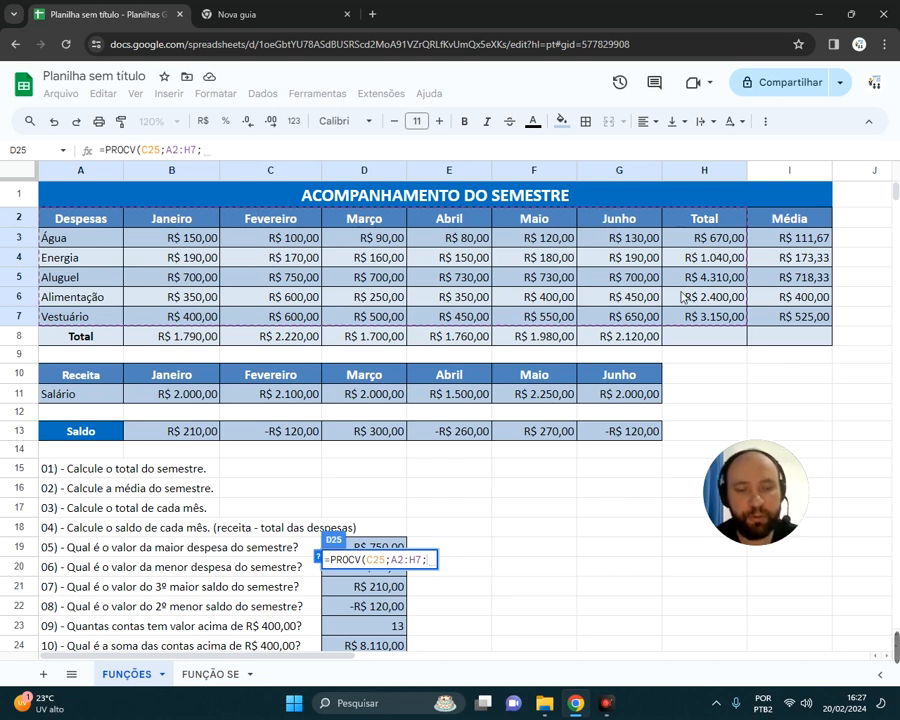
text(8)
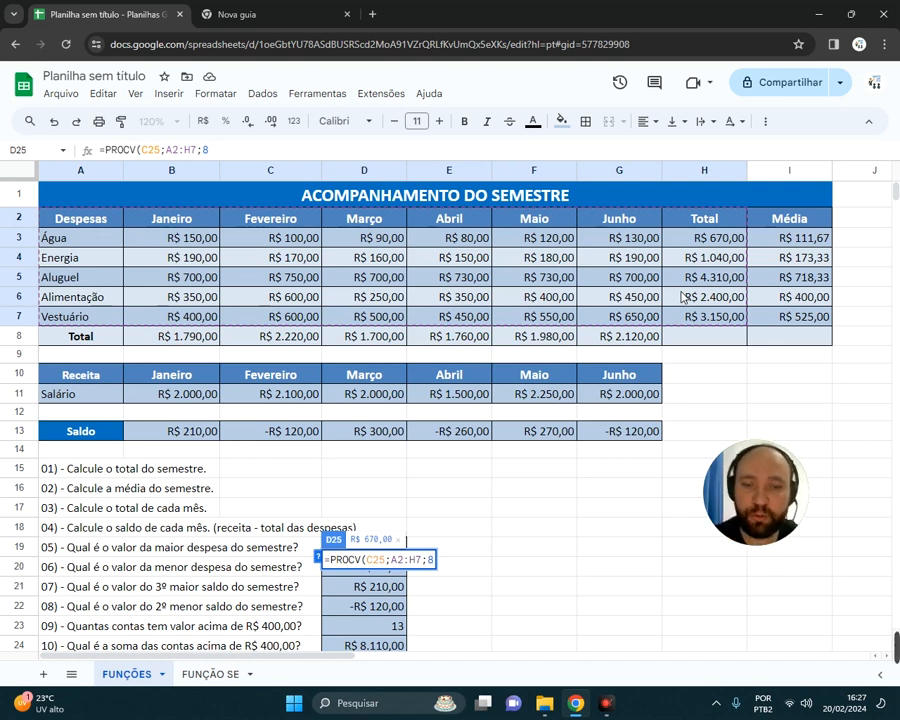
text(;)
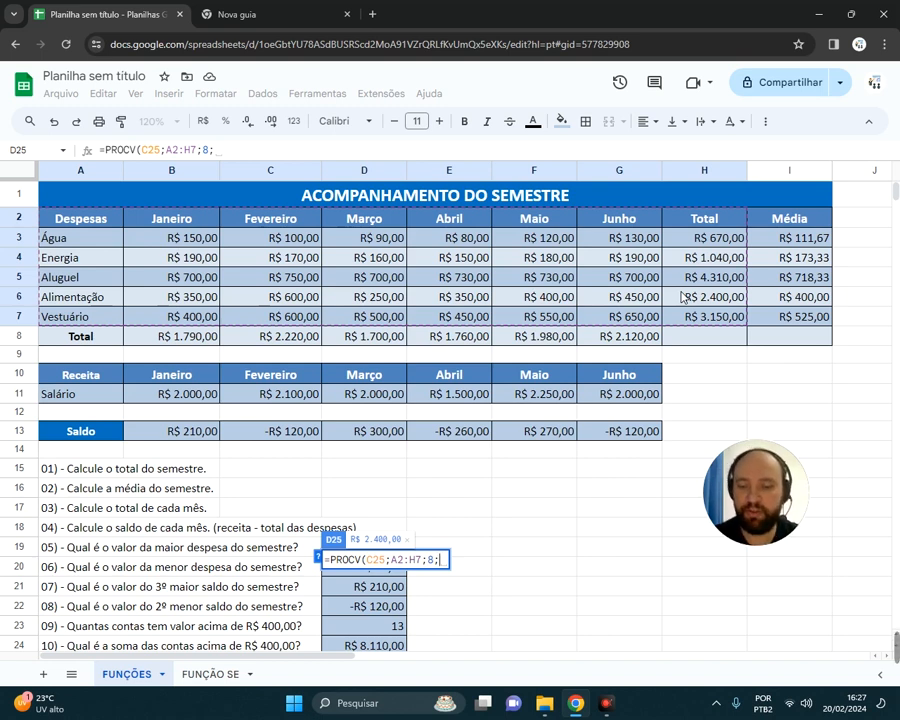
text(VERDADEIRO)
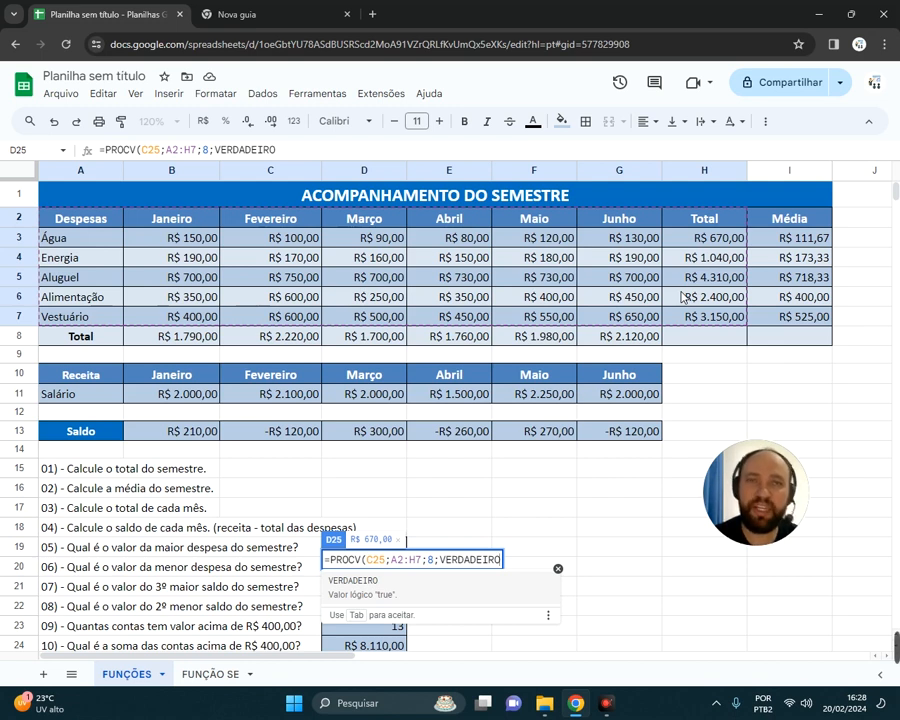
key(BackSpace)
key(BackSpace)
key(BackSpace)
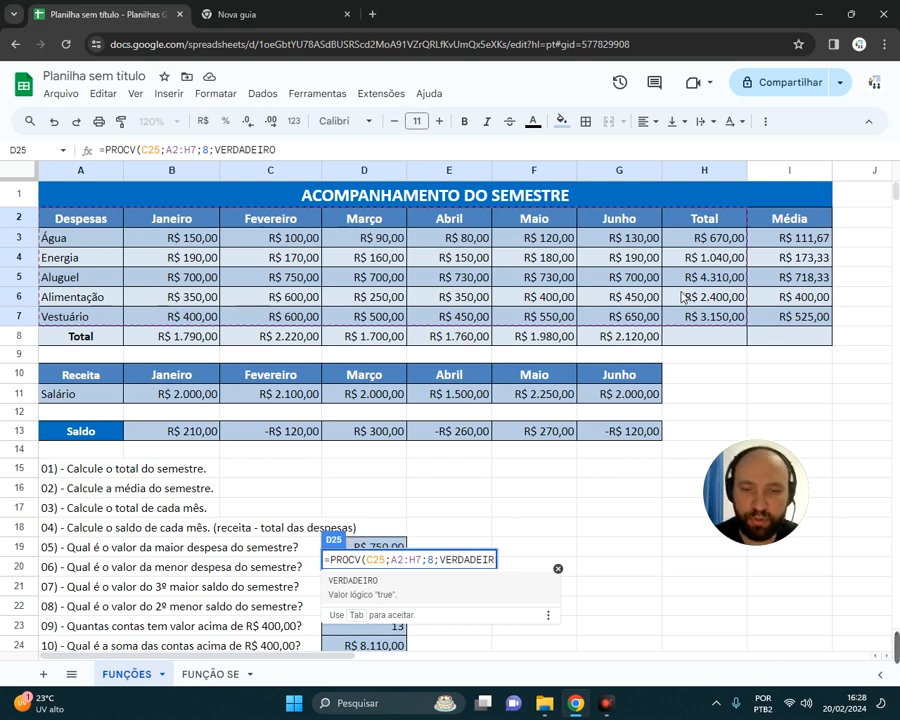
key(BackSpace)
key(BackSpace)
key(BackSpace)
key(BackSpace)
key(BackSpace)
key(BackSpace)
key(BackSpace)
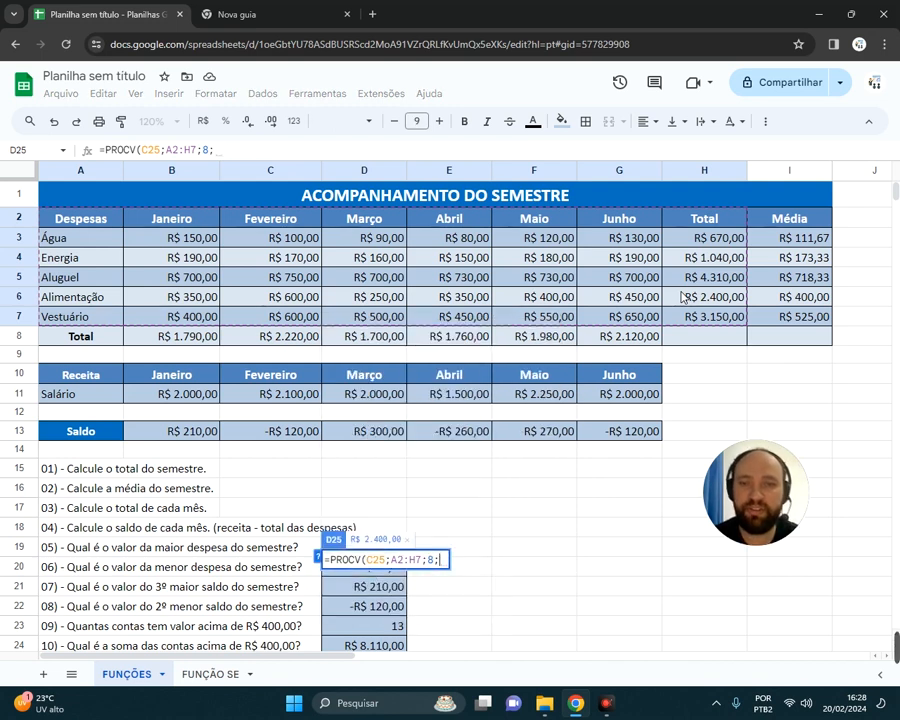
Step: Complete the D25 formula with FALSO as the last argument, giving =PROCV(C25;A2:H7;8;FALSO), and enter it
text(FALSO)
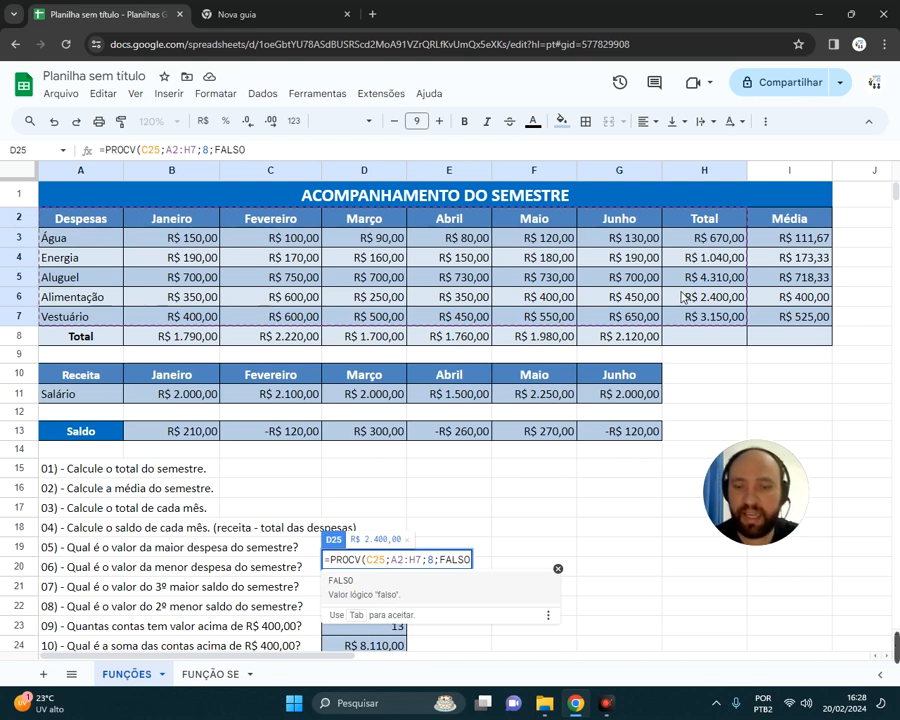
scroll(474, 358, down, 4)
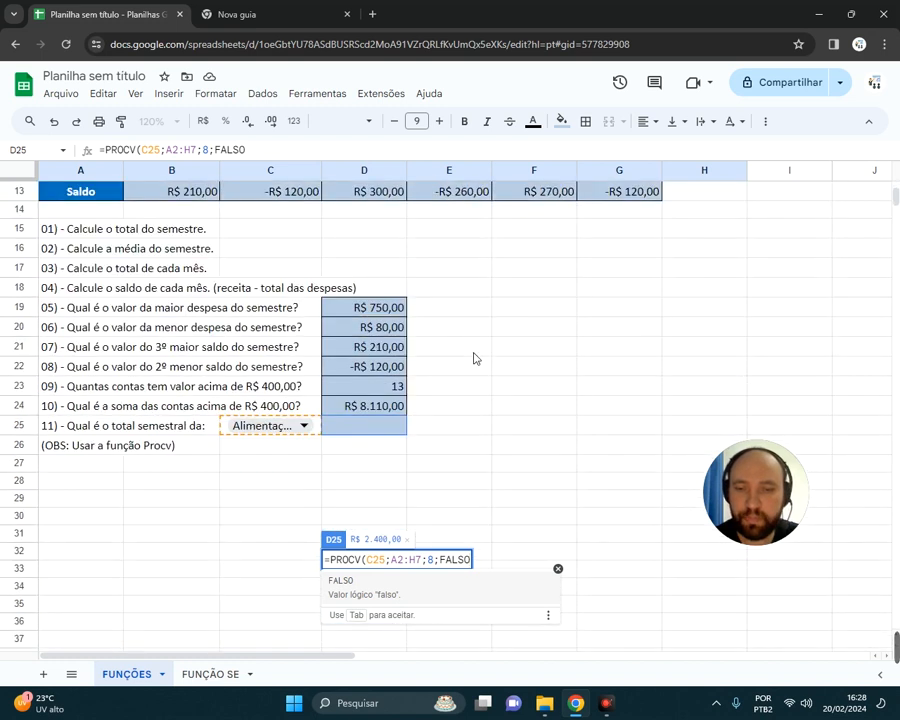
scroll(470, 370, up, 4)
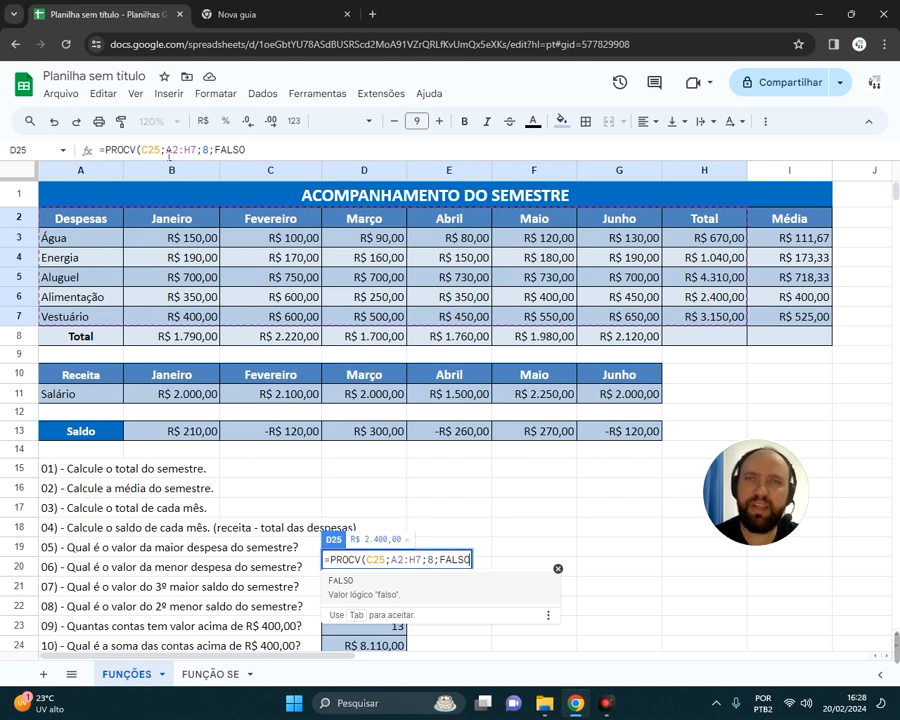
scroll(229, 347, down, 4)
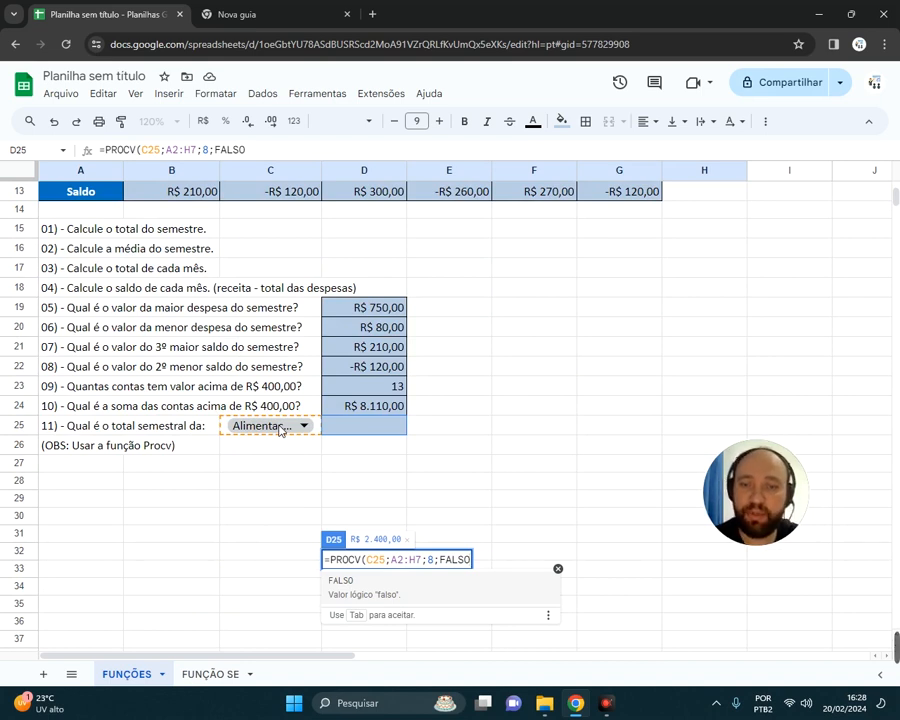
scroll(280, 428, up, 4)
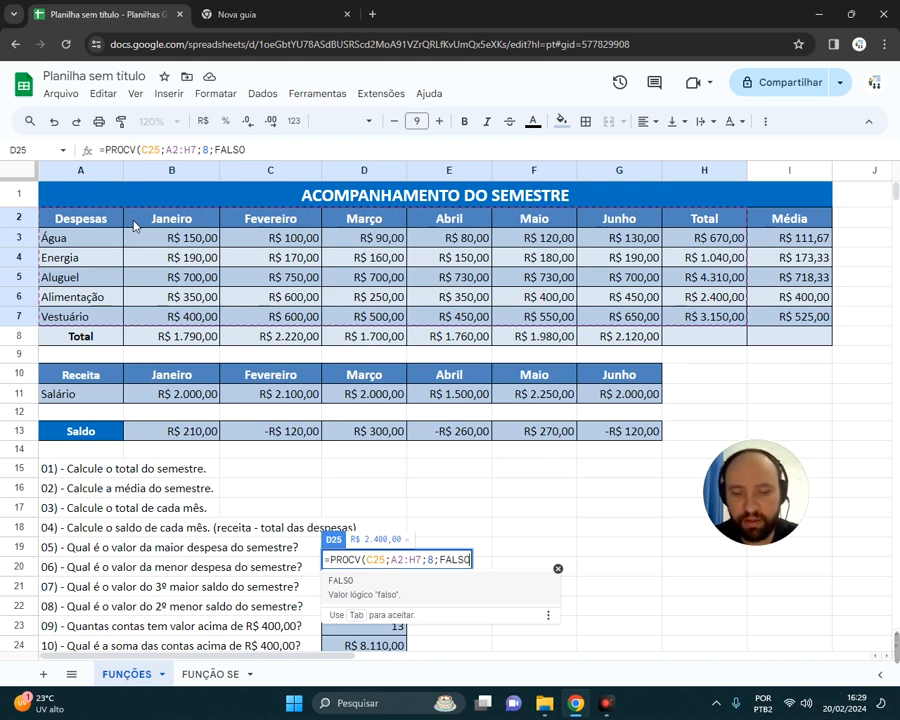
text())
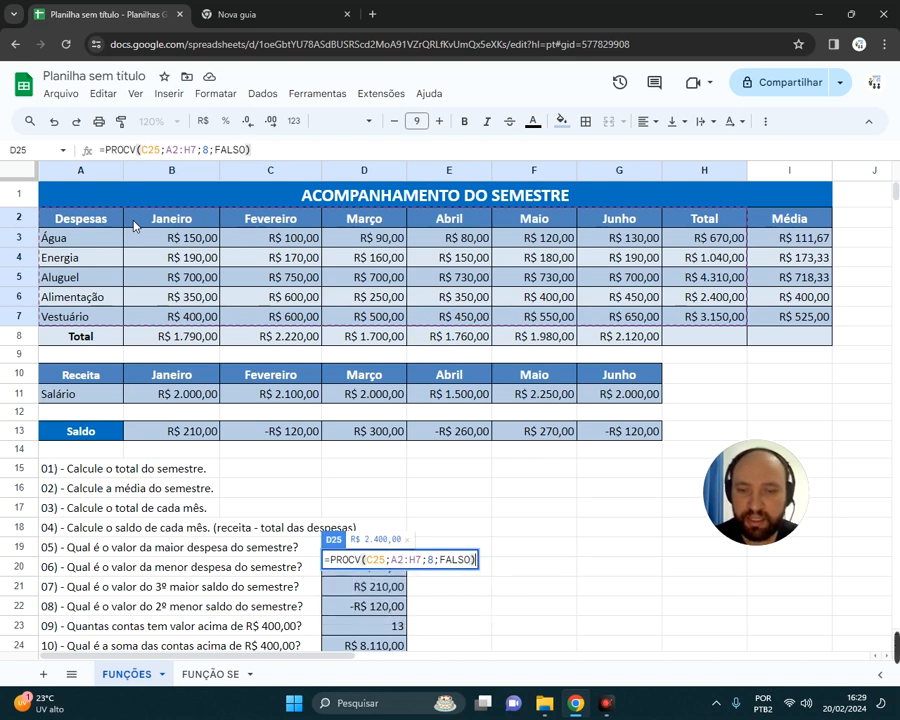
key(Return)
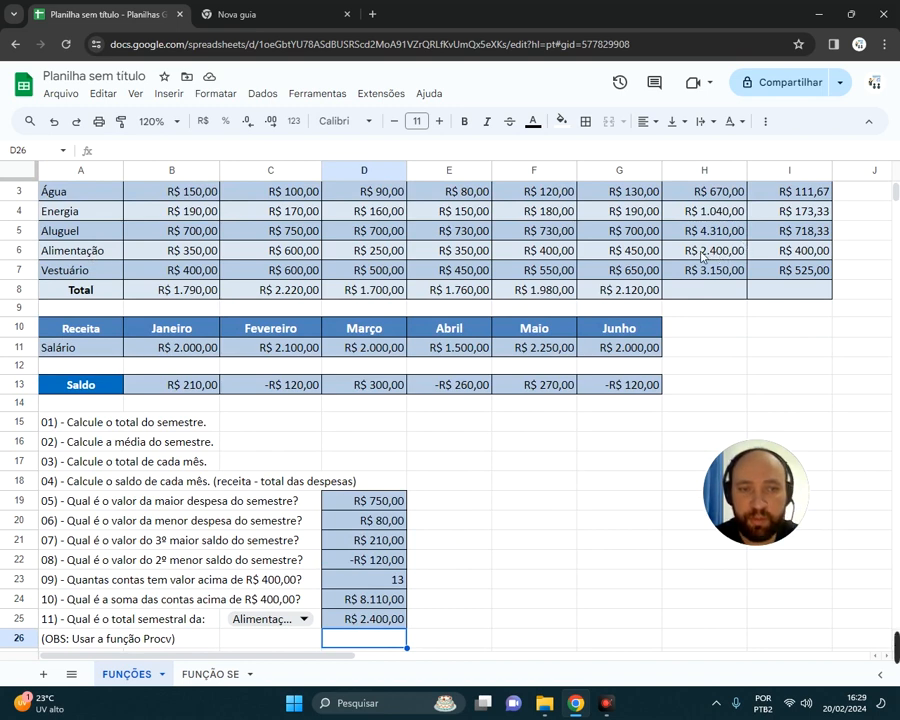
Step: Test the lookup by choosing Aluguel and finally Água from the dropdown in cell C25
click(305, 618)
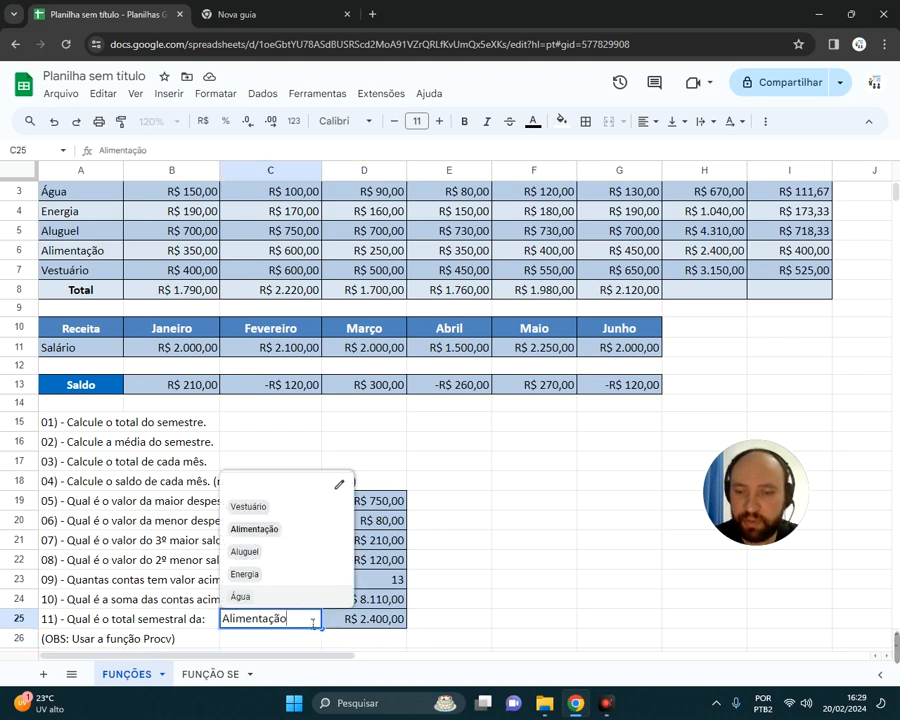
click(250, 552)
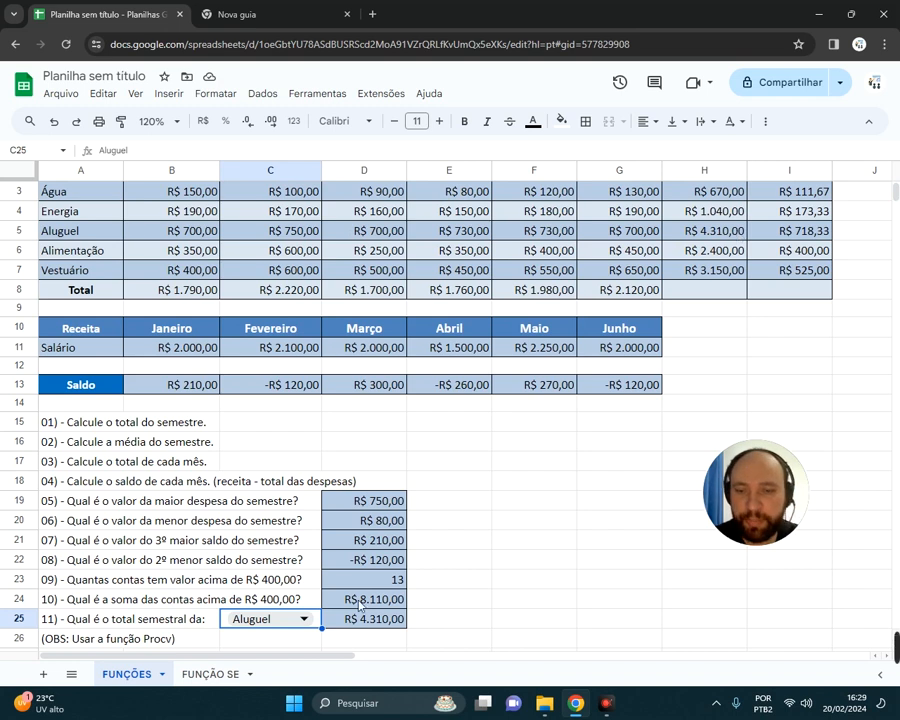
click(304, 621)
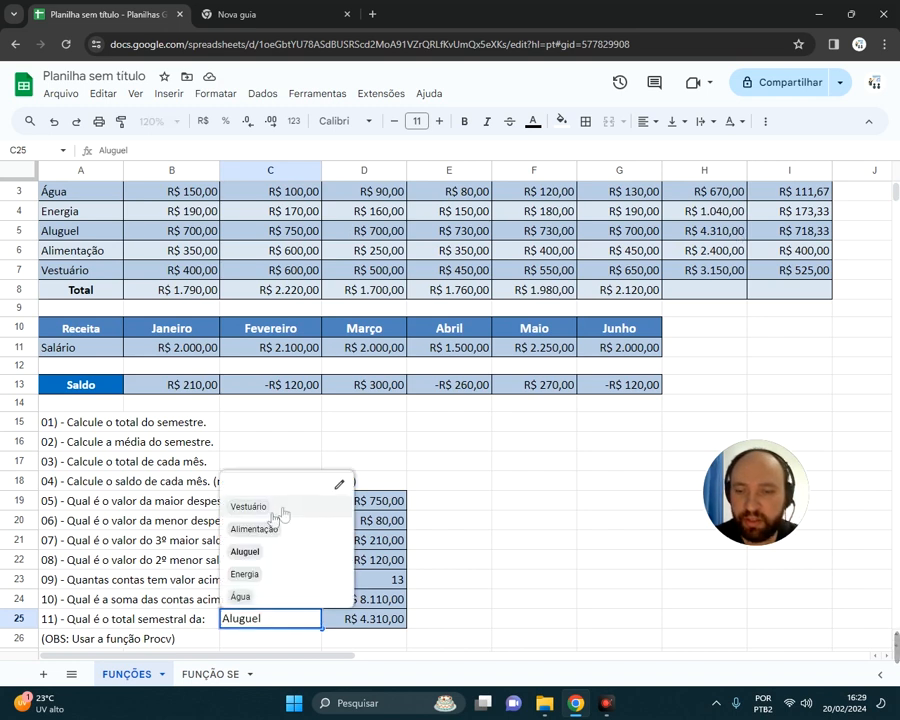
click(243, 596)
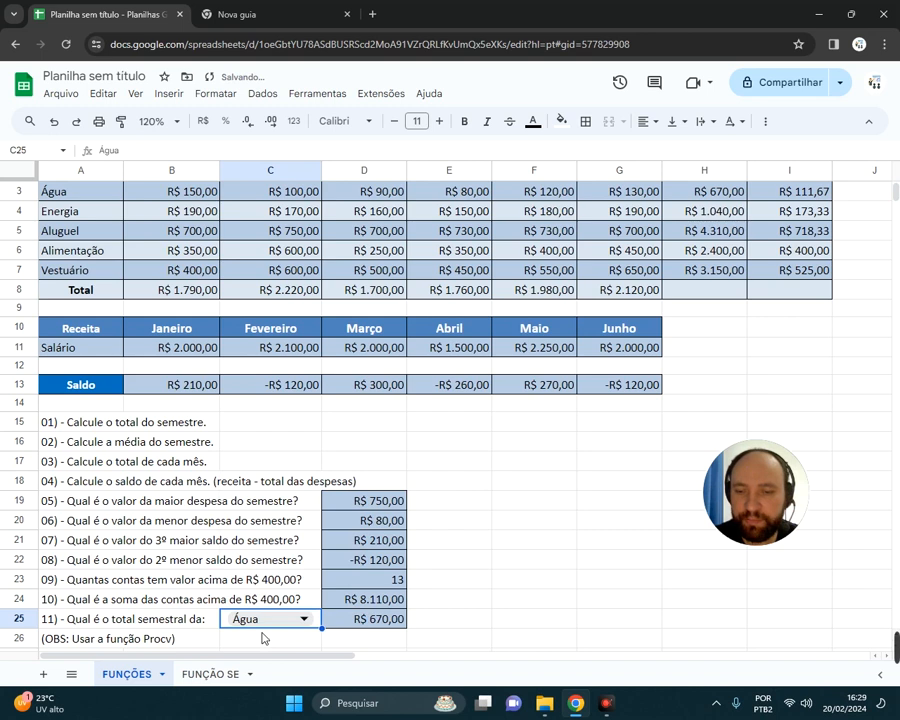
Step: Compare the PROCV result in D25 with the semester total of Água in cell H3
click(380, 622)
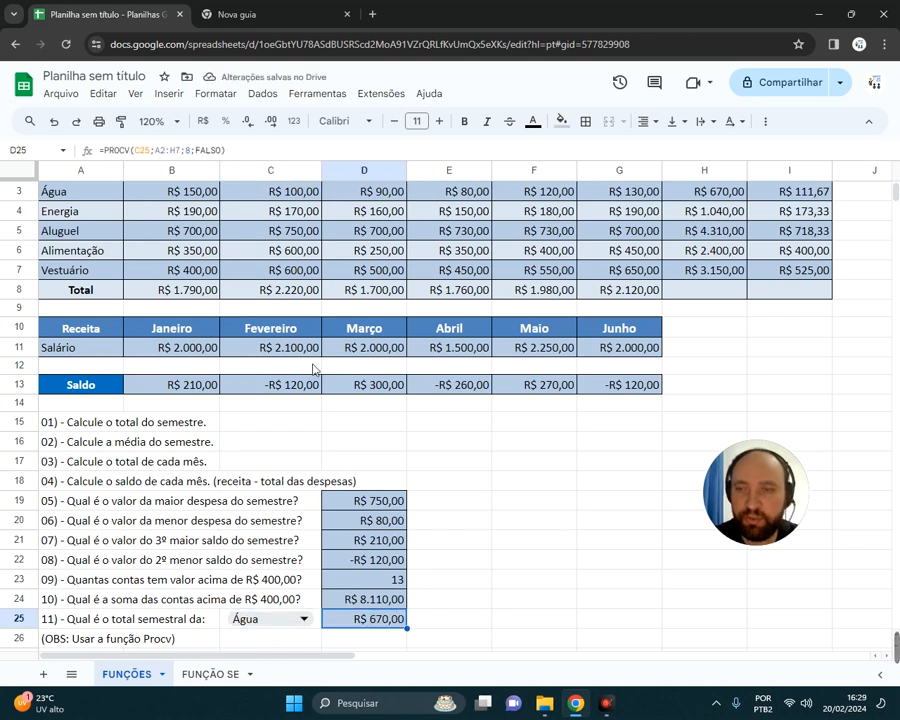
scroll(200, 293, up, 1)
click(84, 237)
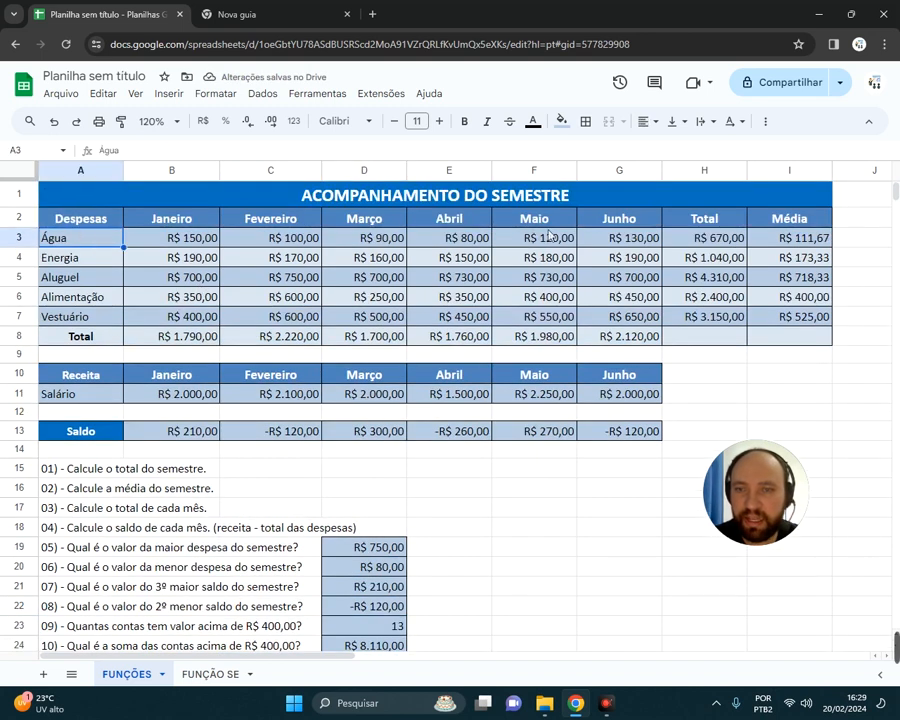
click(733, 243)
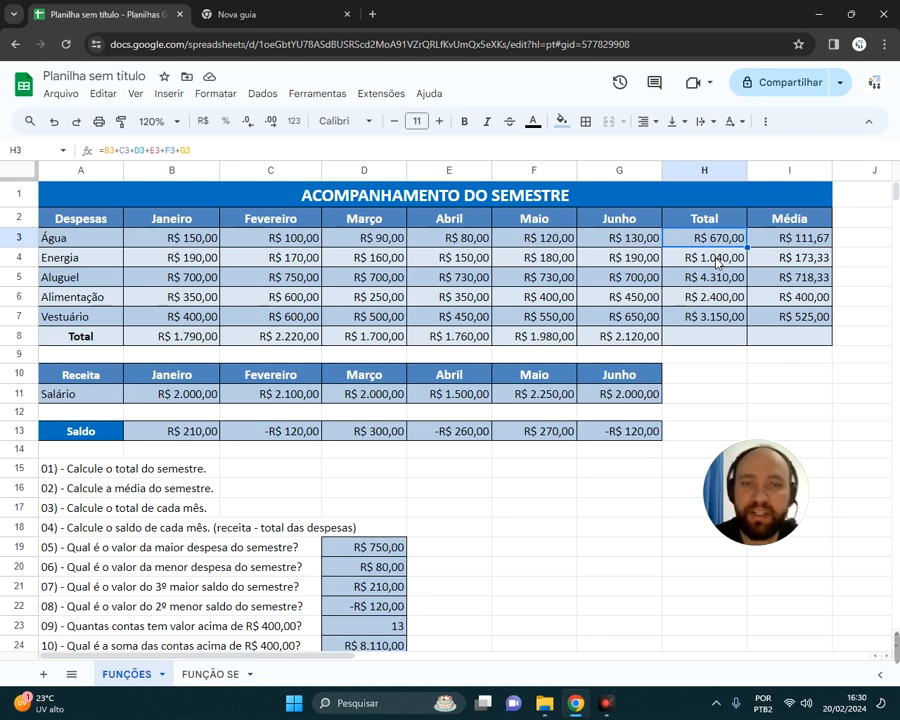
scroll(406, 486, down, 2)
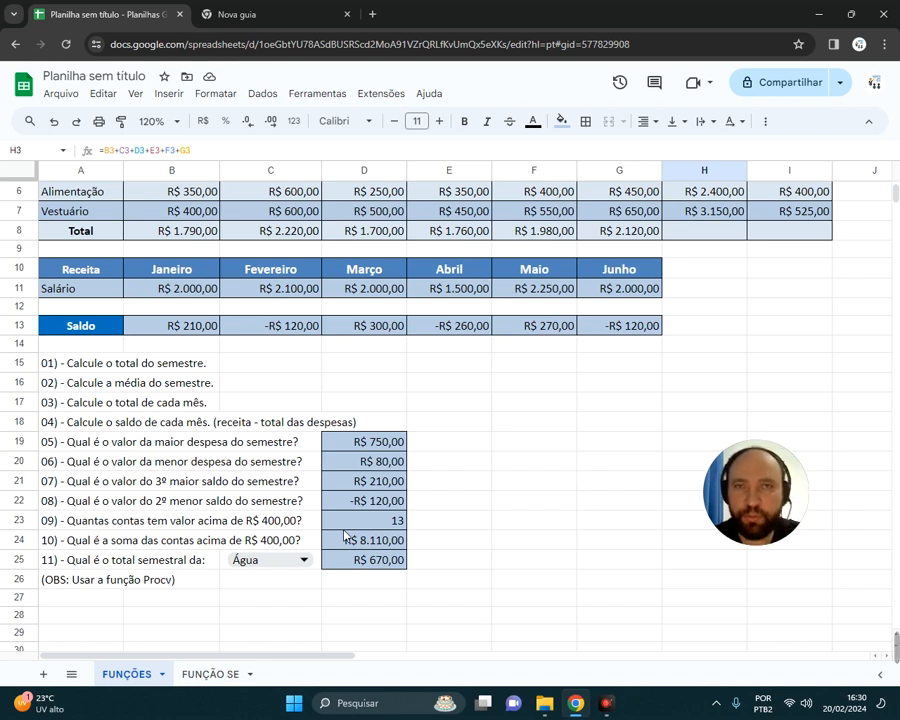
mouse_move(894, 646)
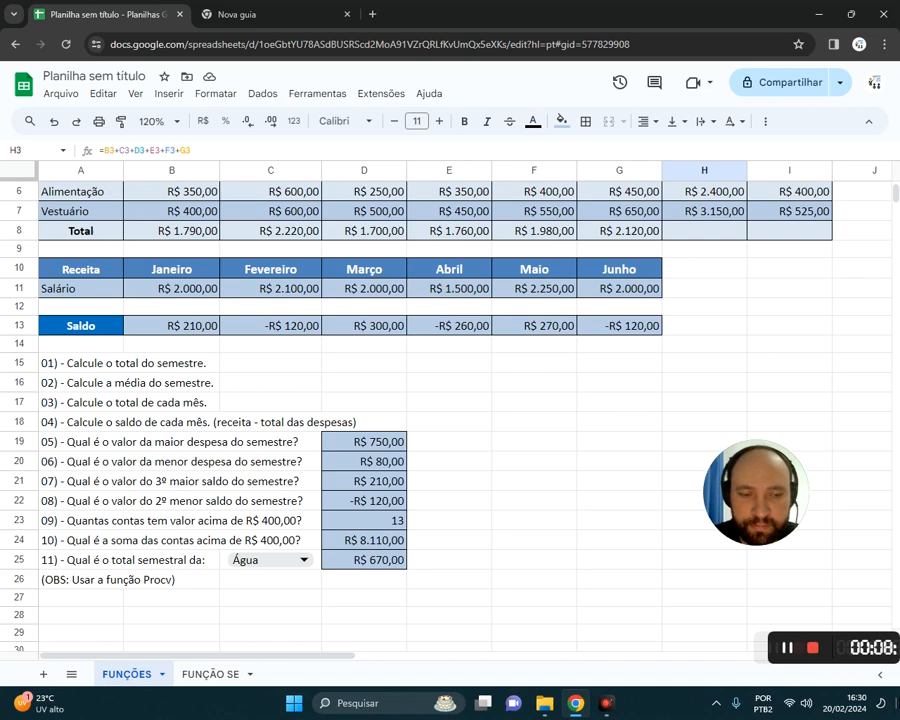